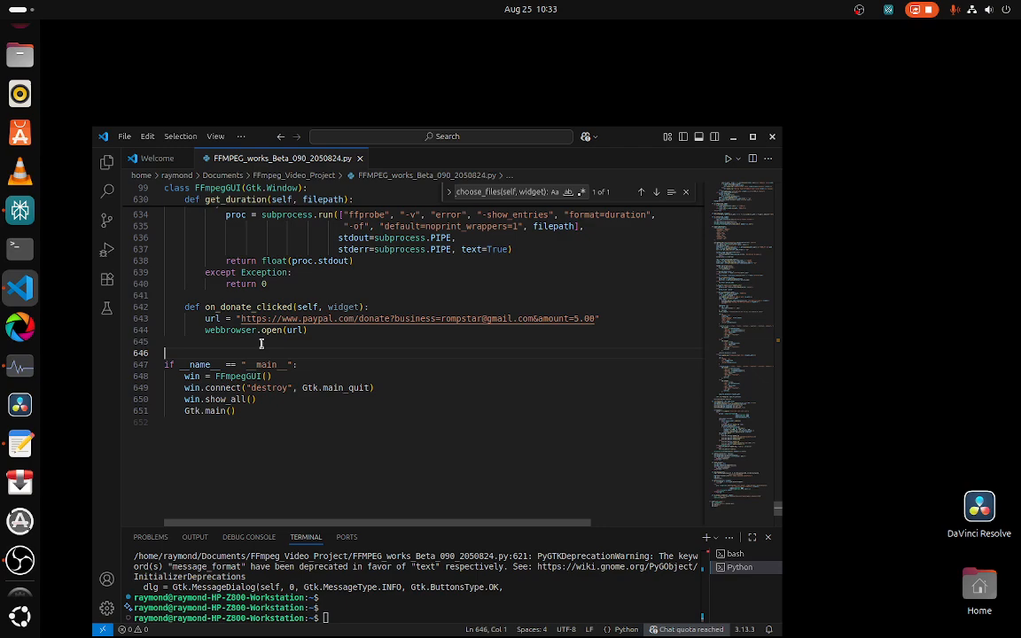
Step: Run the open Python script to launch the FFmpeg Commander Toolbox
{"action": "left_click", "coordinate": [261, 343]}
{"action": "key", "text": "Down"}
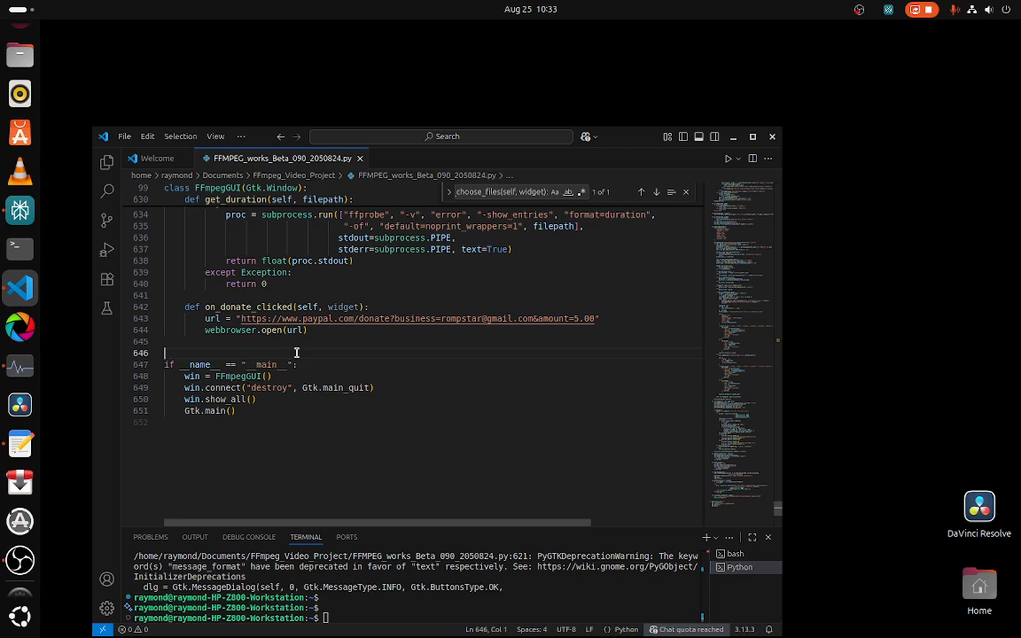
{"action": "left_click", "coordinate": [727, 161]}
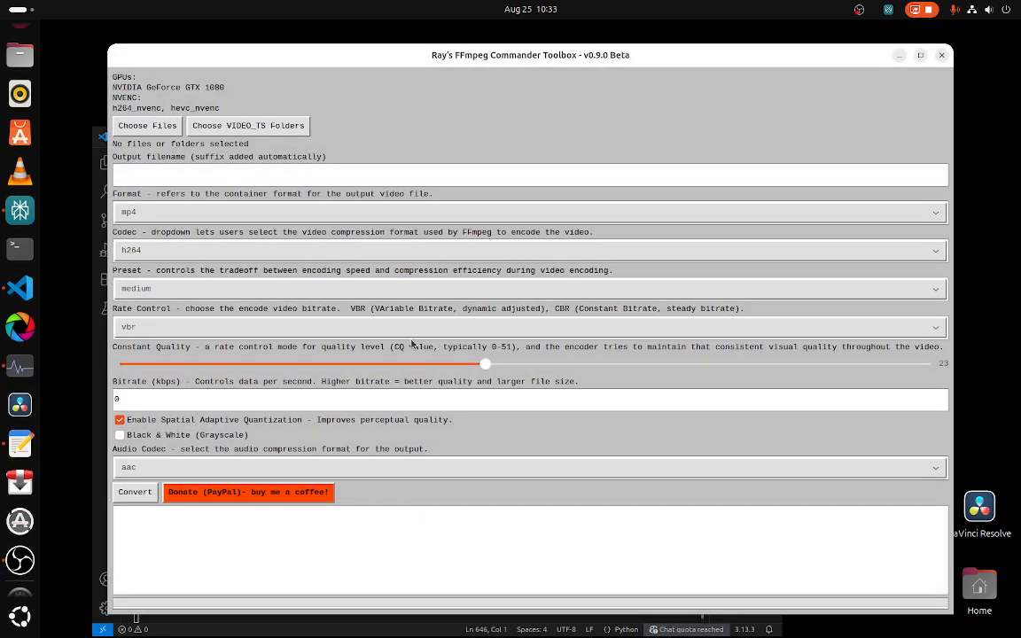
Step: Choose the two Paranoid Retro Poland Cover .webm files from Downloads as input files
{"action": "left_click", "coordinate": [140, 127]}
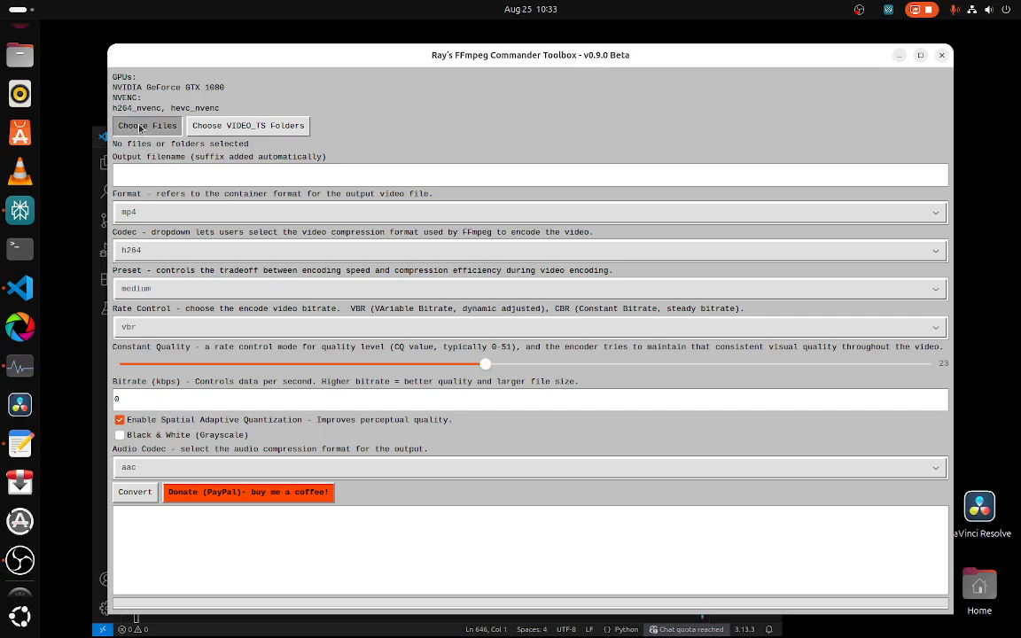
{"action": "left_click", "coordinate": [209, 173]}
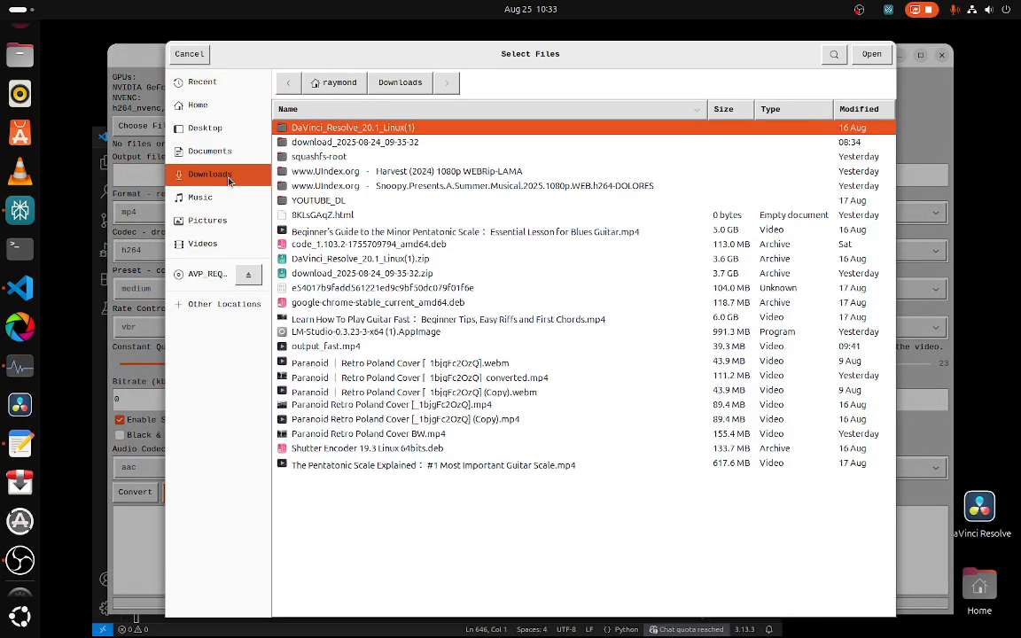
{"action": "left_click", "coordinate": [514, 363]}
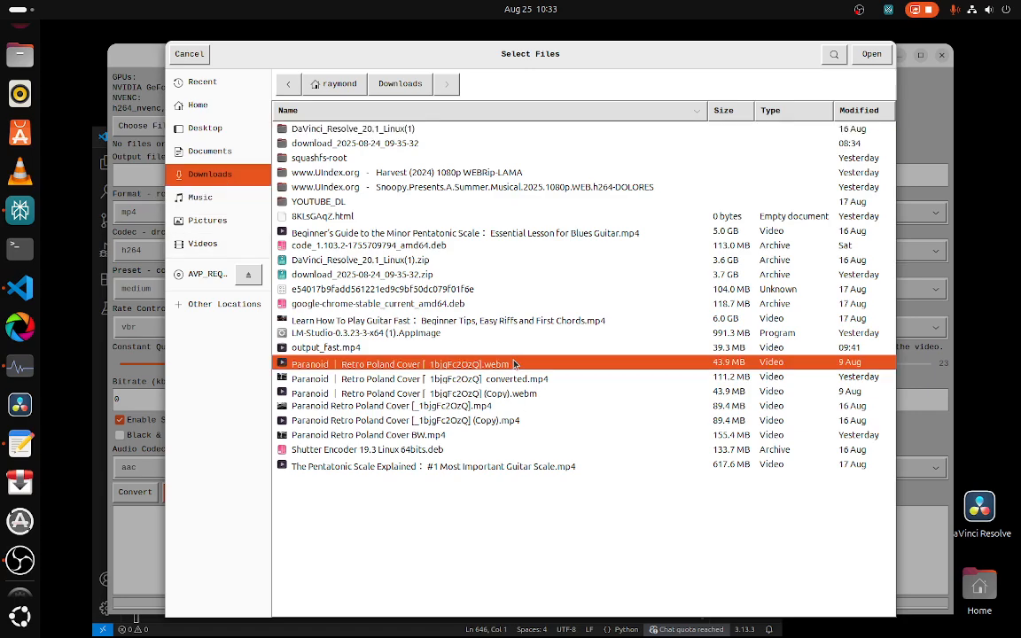
{"action": "left_click", "coordinate": [532, 396], "text": "ctrl"}
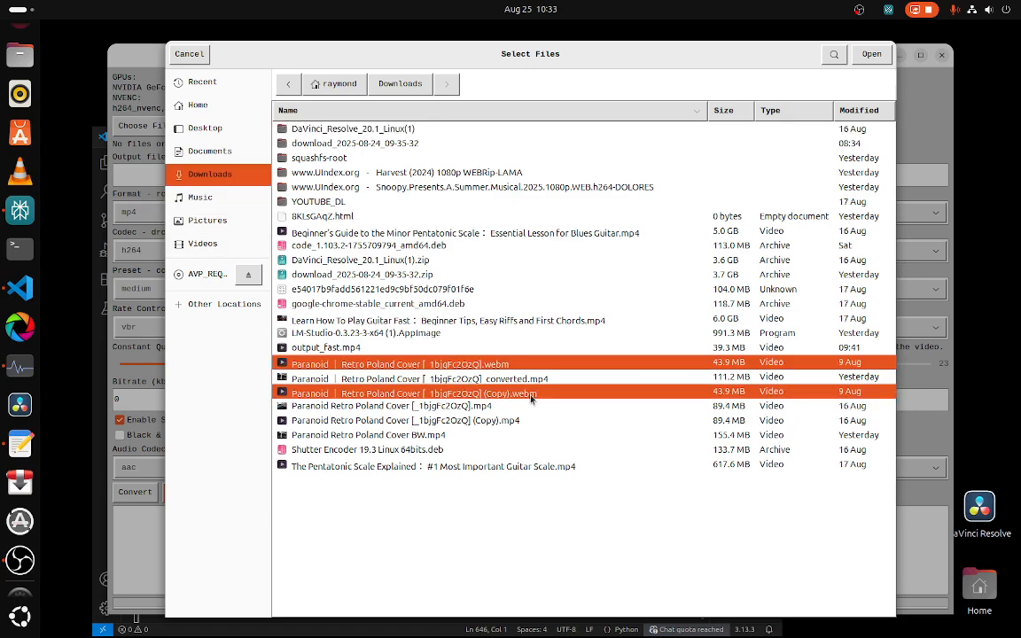
{"action": "left_click", "coordinate": [871, 54]}
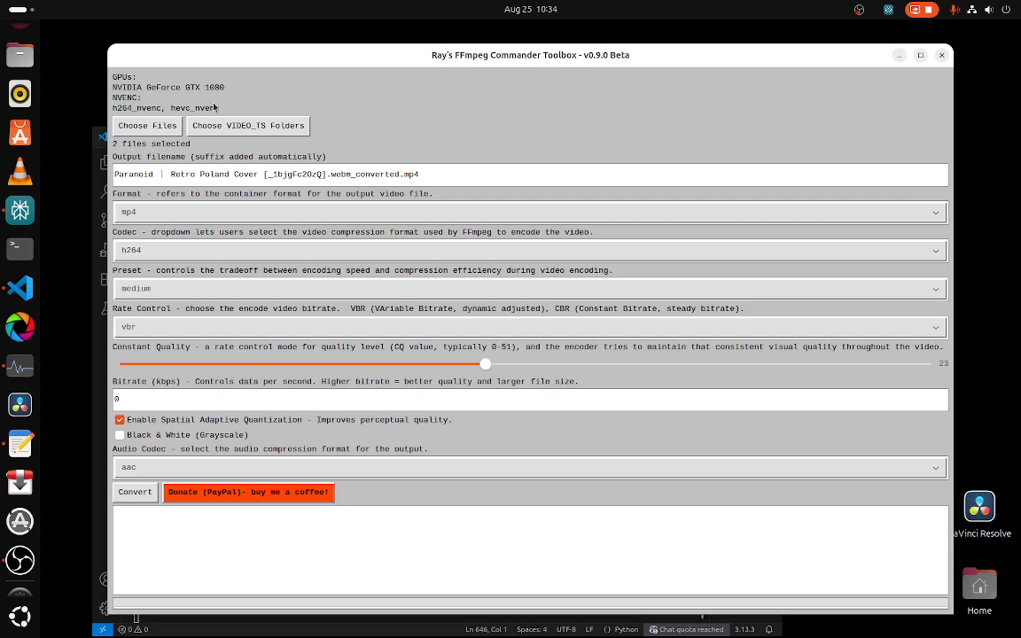
Step: Set the codec to hevc_nvenc and the preset to ultrafast
{"action": "left_click", "coordinate": [156, 250]}
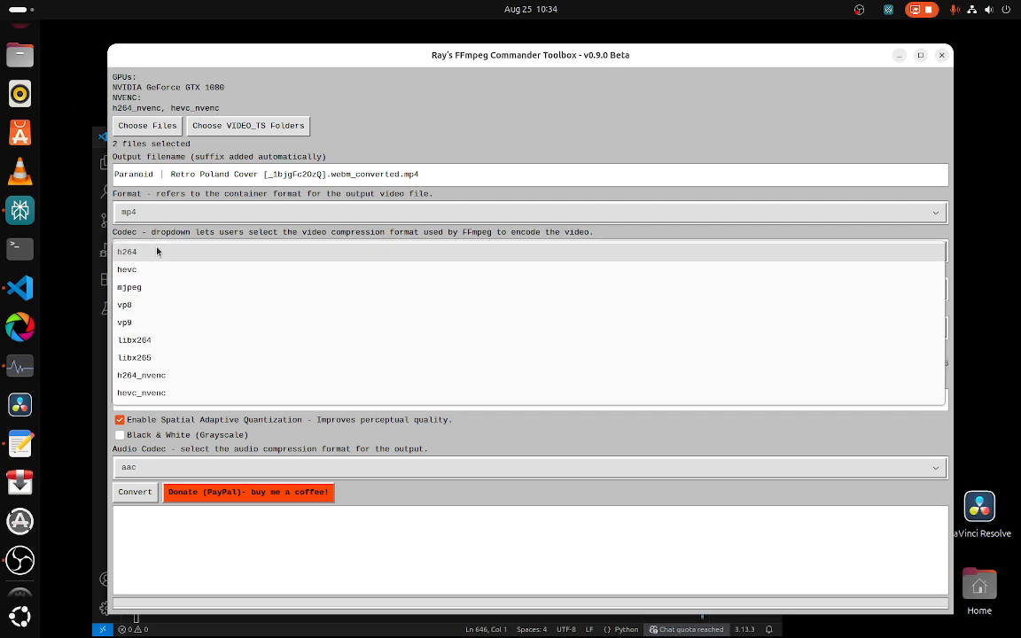
{"action": "left_click", "coordinate": [160, 394]}
{"action": "left_click", "coordinate": [171, 289]}
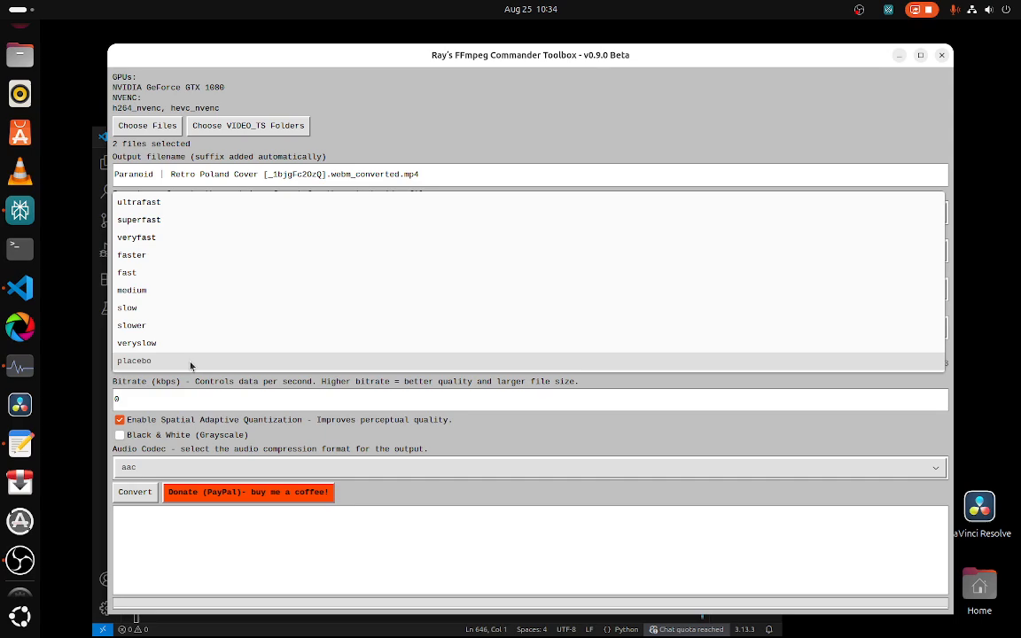
{"action": "left_click", "coordinate": [156, 202]}
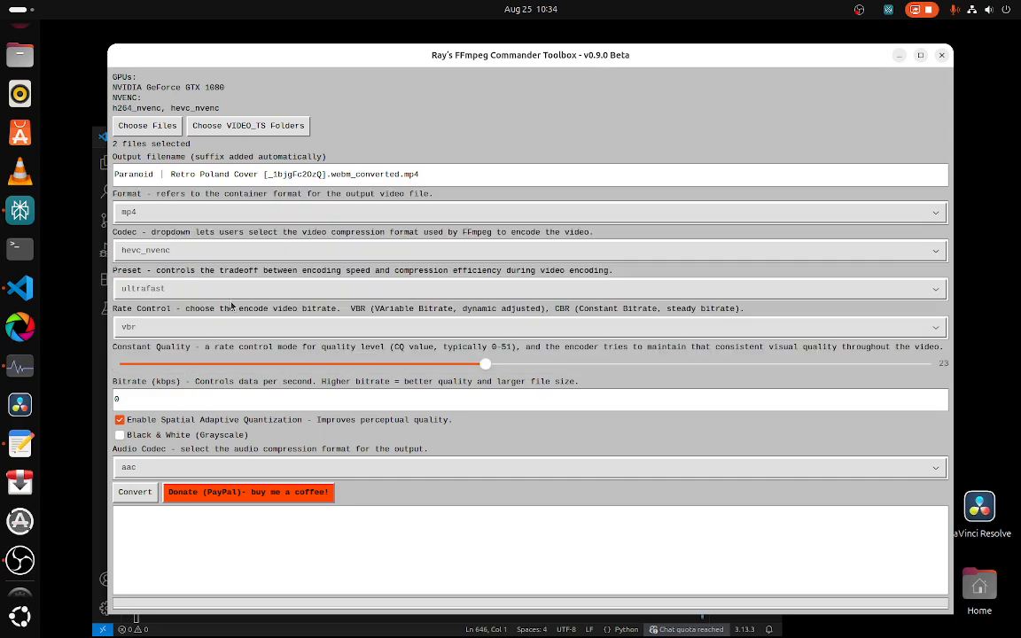
Step: Set Constant Quality to 4 and convert the selected files, dismissing the completion dialog
{"action": "left_click_drag", "start_coordinate": [484, 371], "coordinate": [185, 374]}
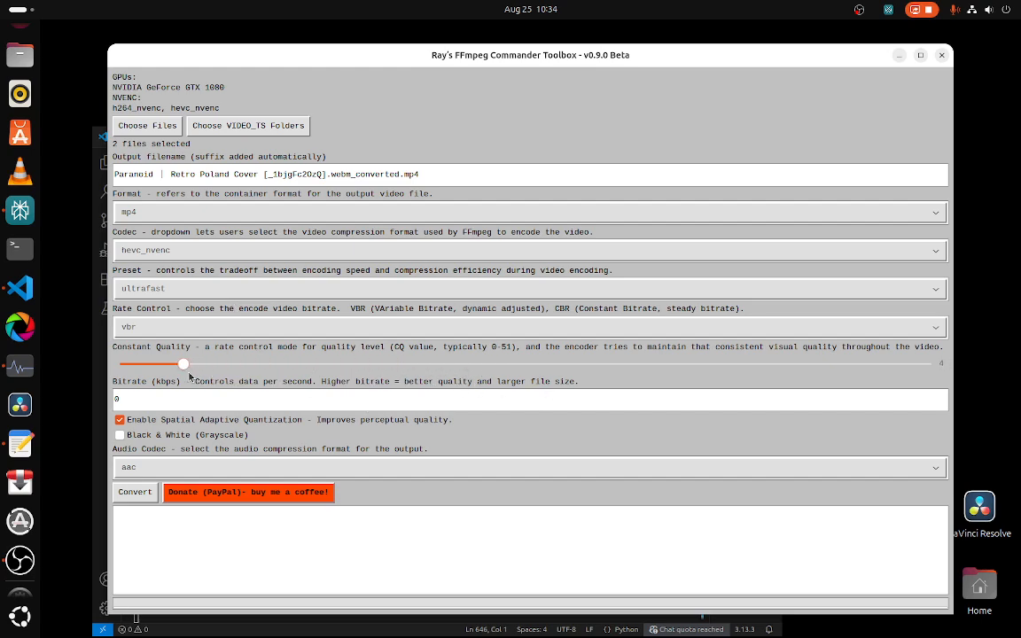
{"action": "left_click", "coordinate": [120, 435]}
{"action": "left_click", "coordinate": [121, 437]}
{"action": "left_click", "coordinate": [133, 492]}
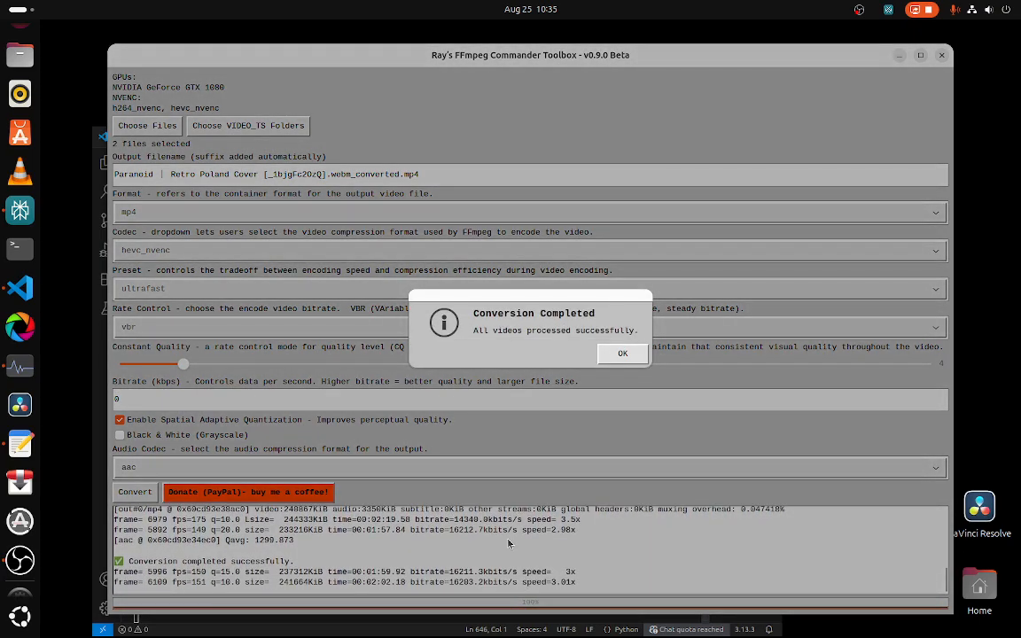
{"action": "left_click", "coordinate": [613, 357]}
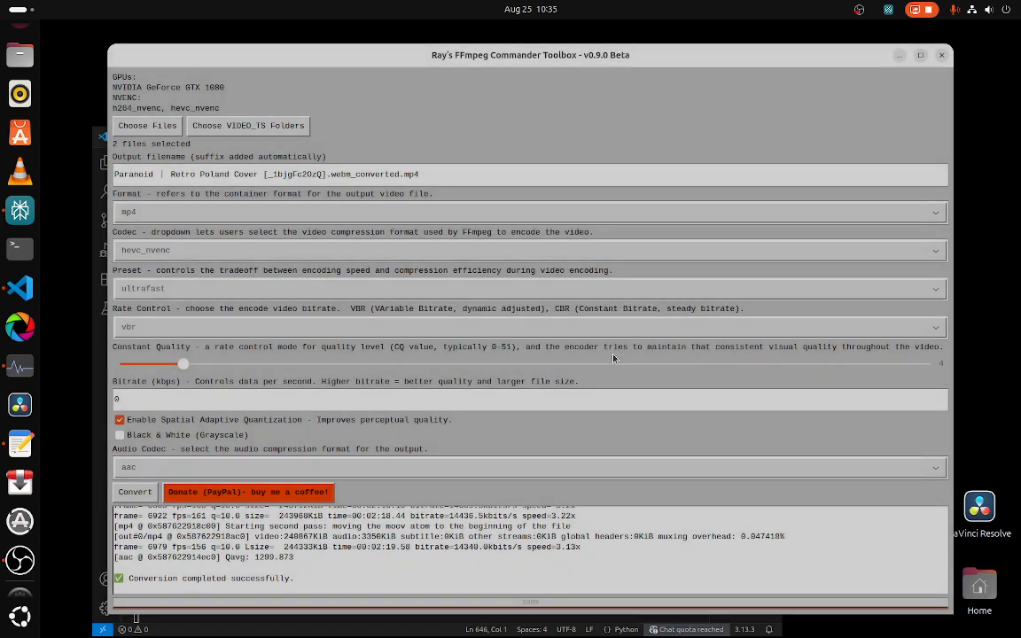
Step: Scroll through the conversion log to review the FFmpeg output
{"action": "scroll", "coordinate": [398, 532], "scroll_direction": "up", "scroll_amount": 6}
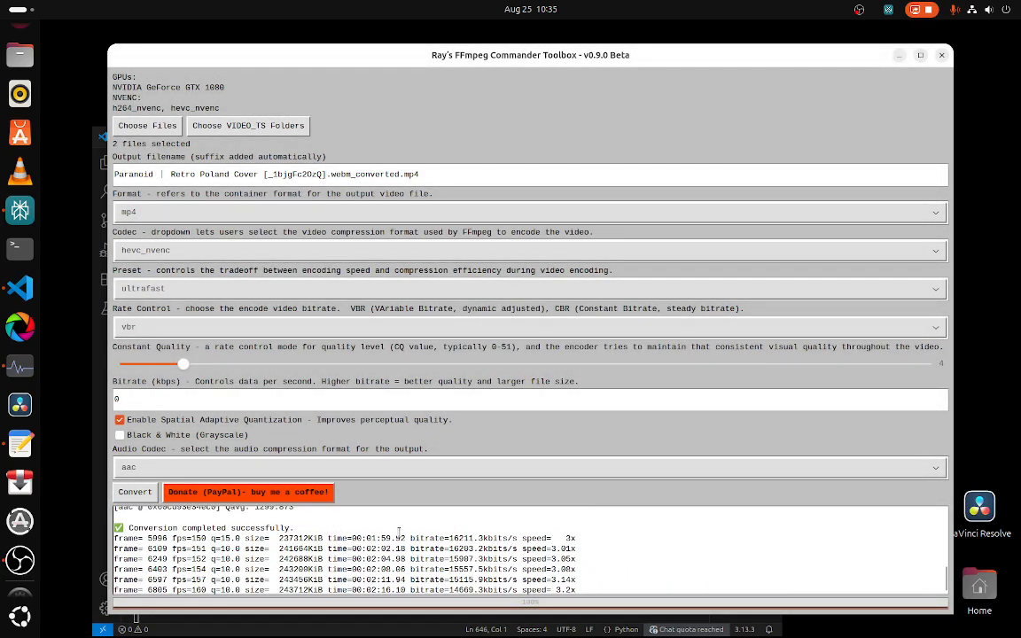
{"action": "scroll", "coordinate": [399, 532], "scroll_direction": "down", "scroll_amount": 1}
{"action": "scroll", "coordinate": [399, 533], "scroll_direction": "down", "scroll_amount": 3}
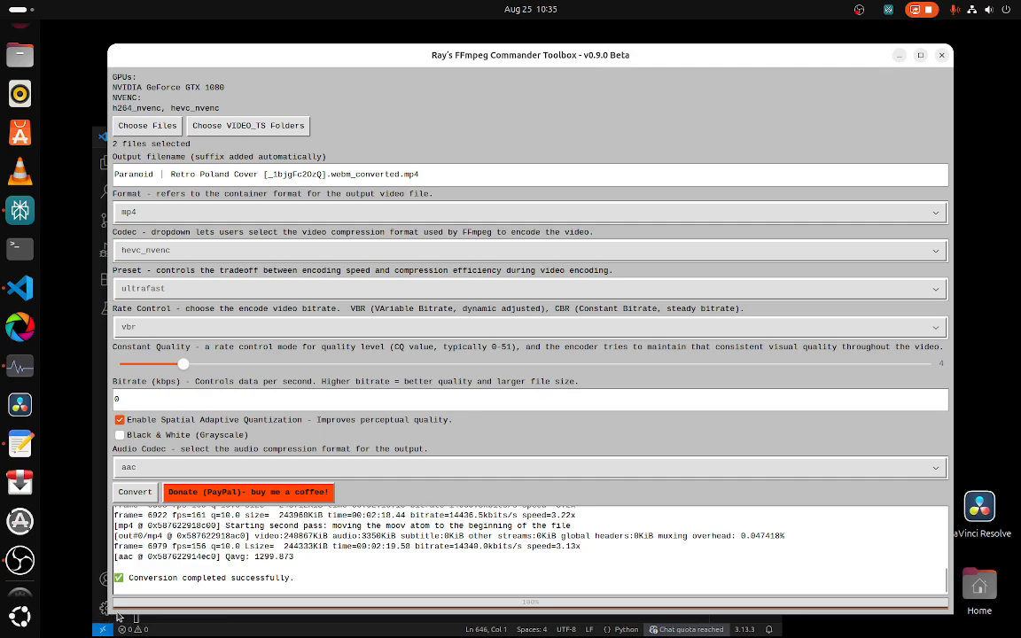
{"action": "scroll", "coordinate": [343, 562], "scroll_direction": "up", "scroll_amount": 3}
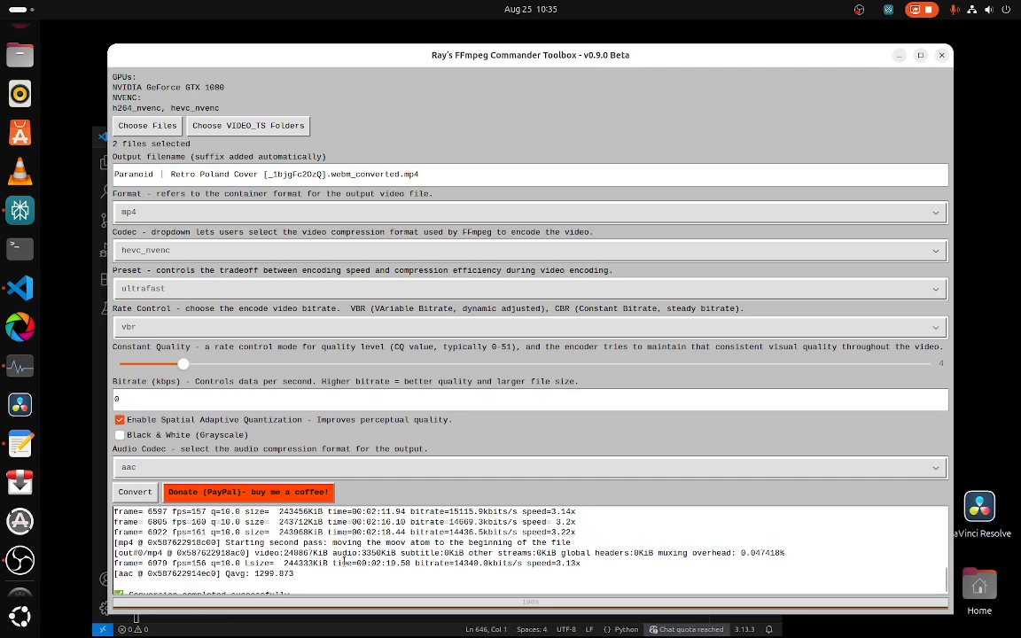
{"action": "scroll", "coordinate": [343, 562], "scroll_direction": "down", "scroll_amount": 3}
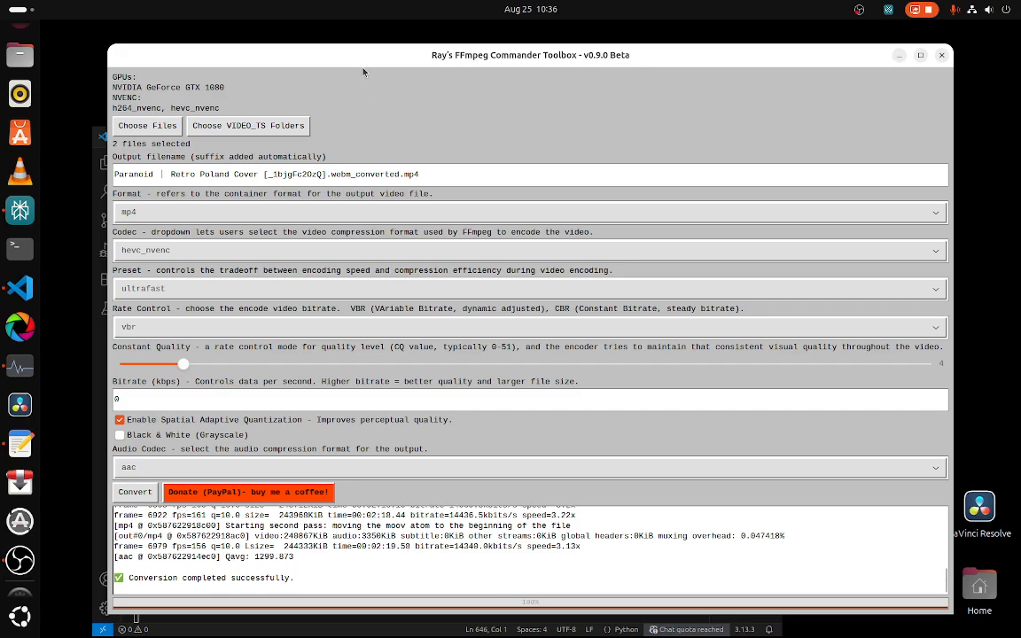
Step: Select the VIDEO_TS folder from the Pink Floyd Live at Pompei download as input
{"action": "mouse_move", "coordinate": [362, 57]}
{"action": "left_mouse_down"}
{"action": "mouse_move", "coordinate": [371, 56]}
{"action": "mouse_move", "coordinate": [353, 62]}
{"action": "left_mouse_up"}
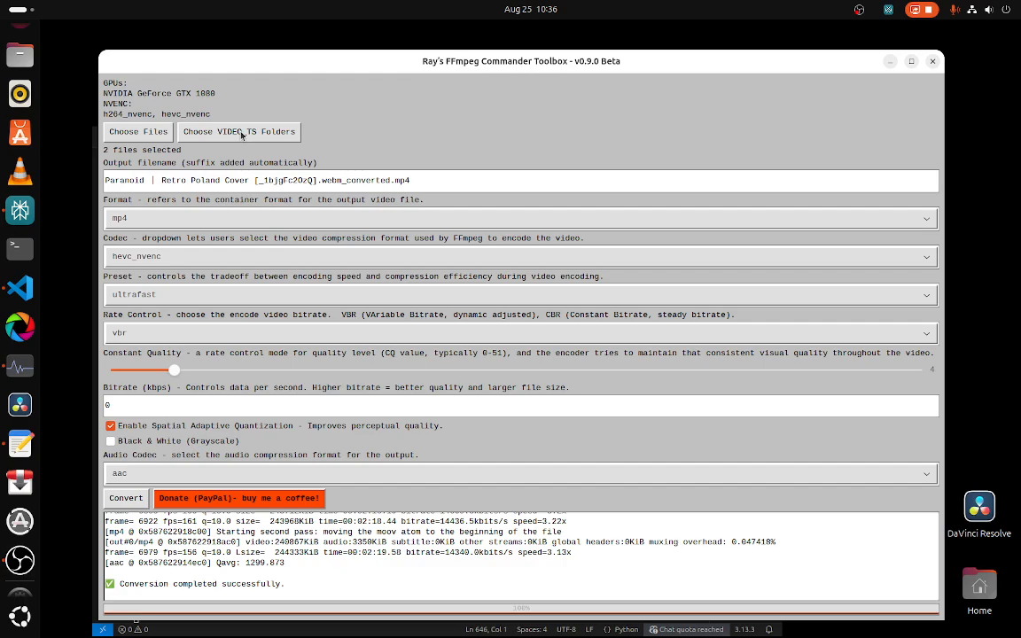
{"action": "left_click", "coordinate": [241, 133]}
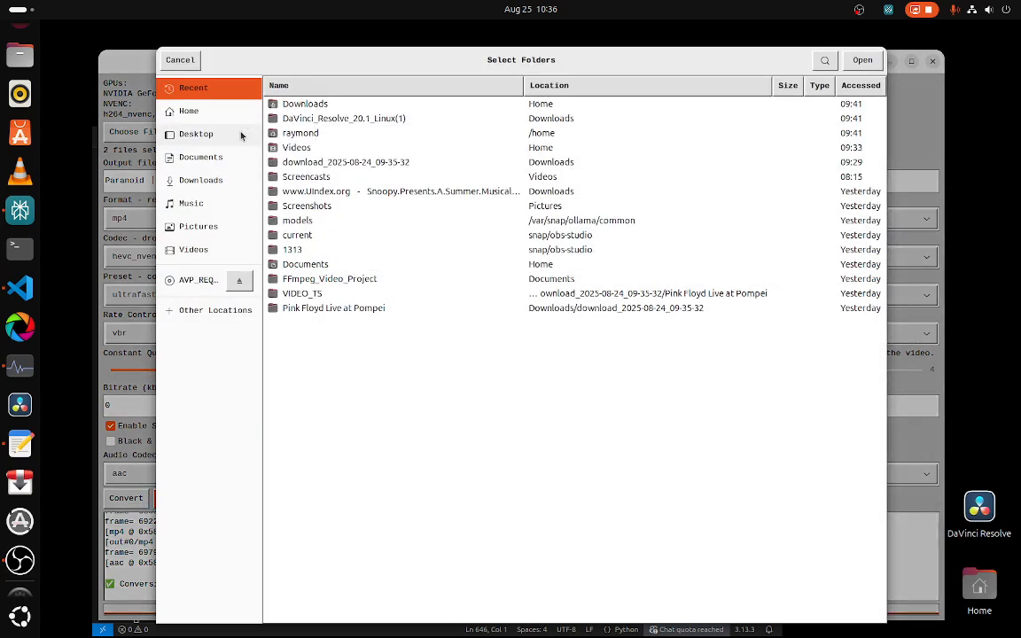
{"action": "left_click", "coordinate": [308, 294]}
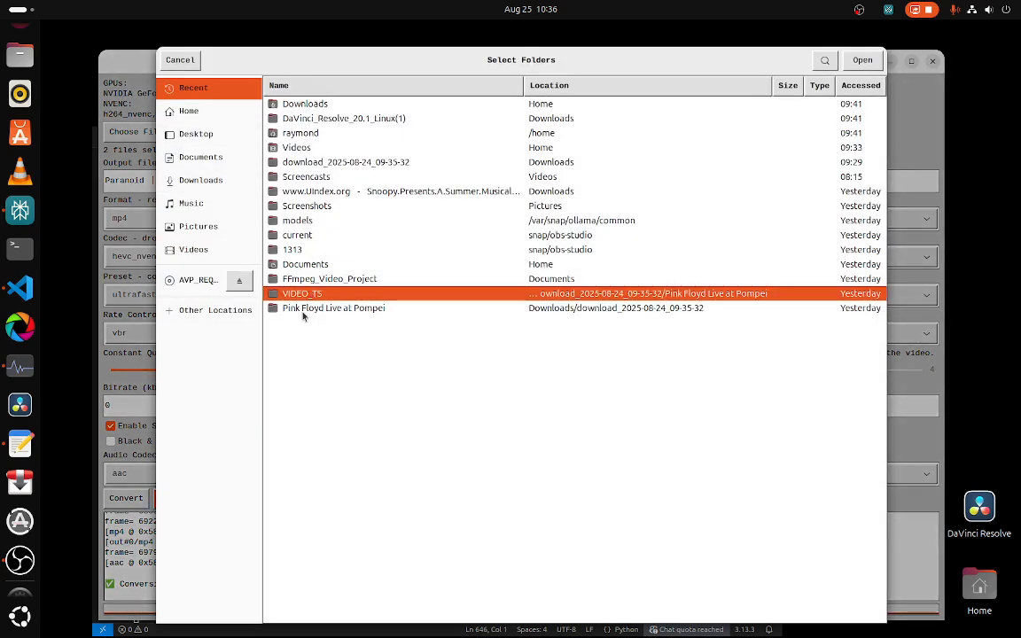
{"action": "left_click", "coordinate": [856, 63]}
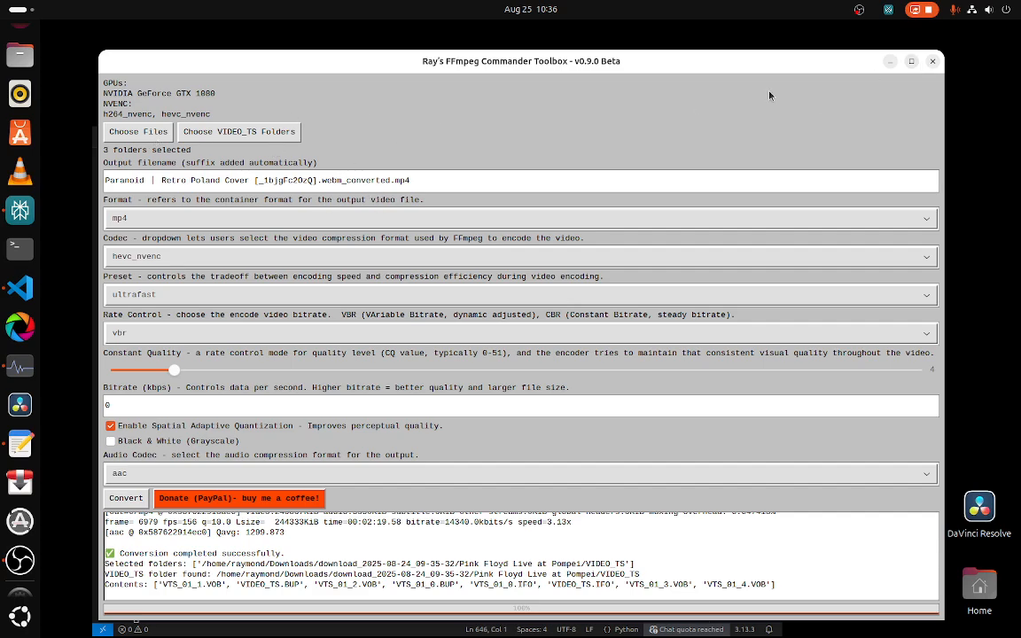
Step: Close the toolbox and run the script again to restart it with default settings
{"action": "left_click", "coordinate": [932, 61]}
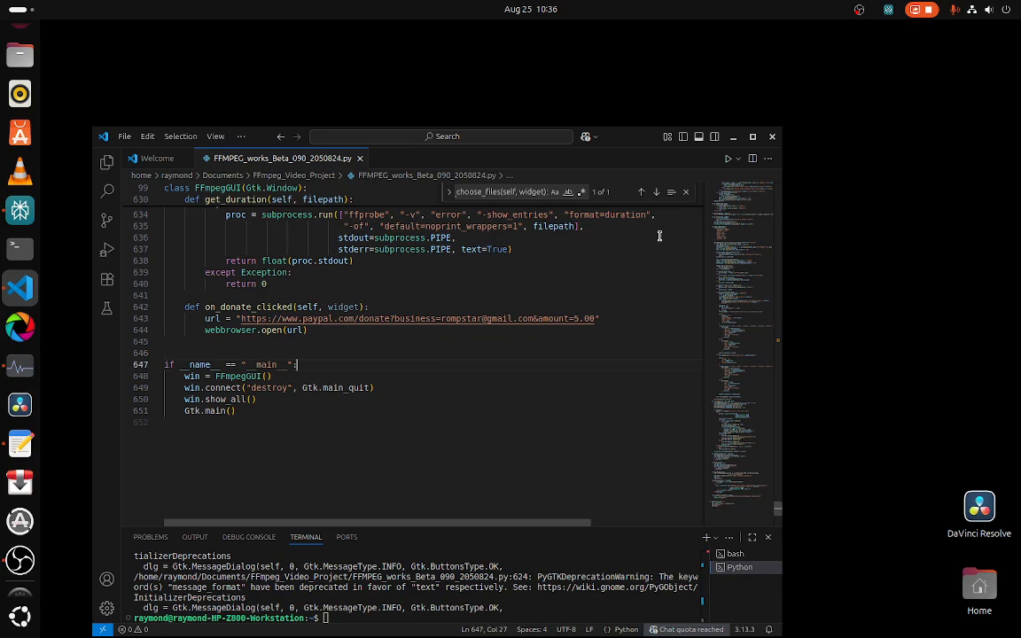
{"action": "left_click", "coordinate": [728, 160]}
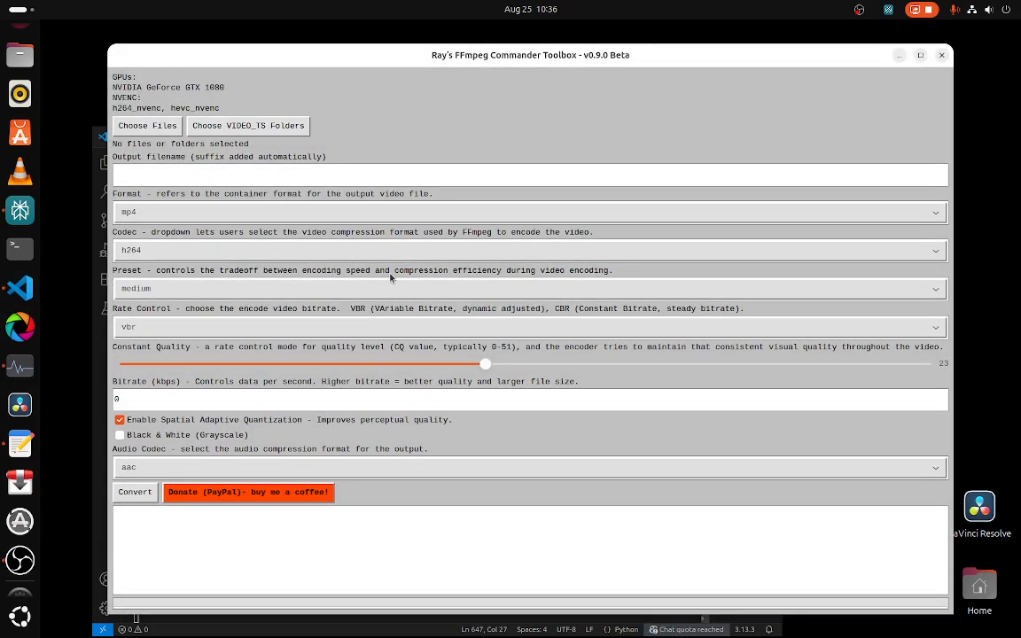
Step: Browse into the Pink Floyd Live at Pompei folder and choose its VIDEO_TS folder as input
{"action": "left_click", "coordinate": [229, 126]}
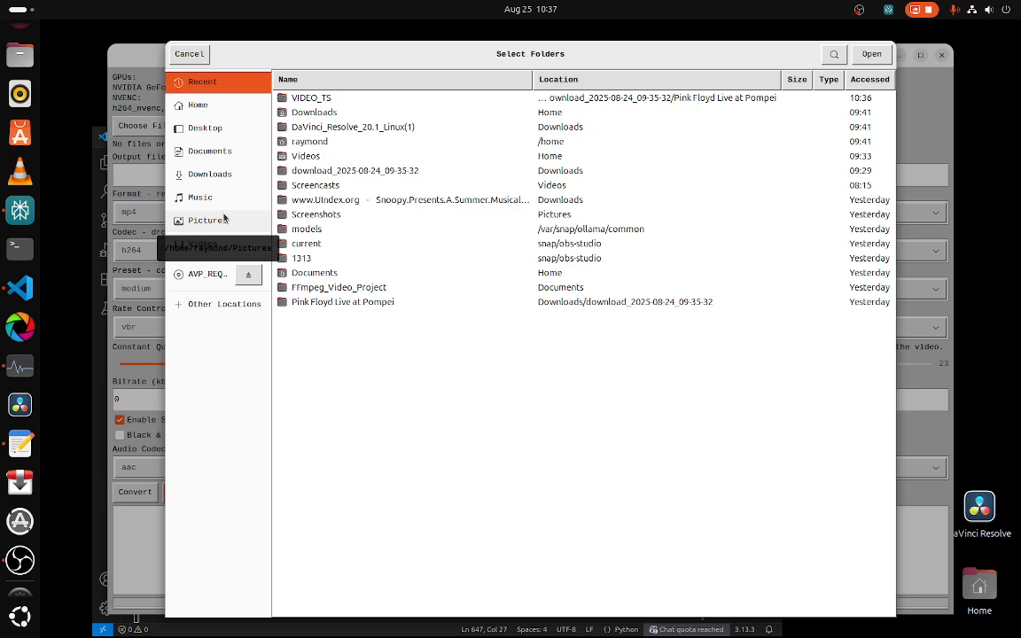
{"action": "left_click", "coordinate": [359, 303]}
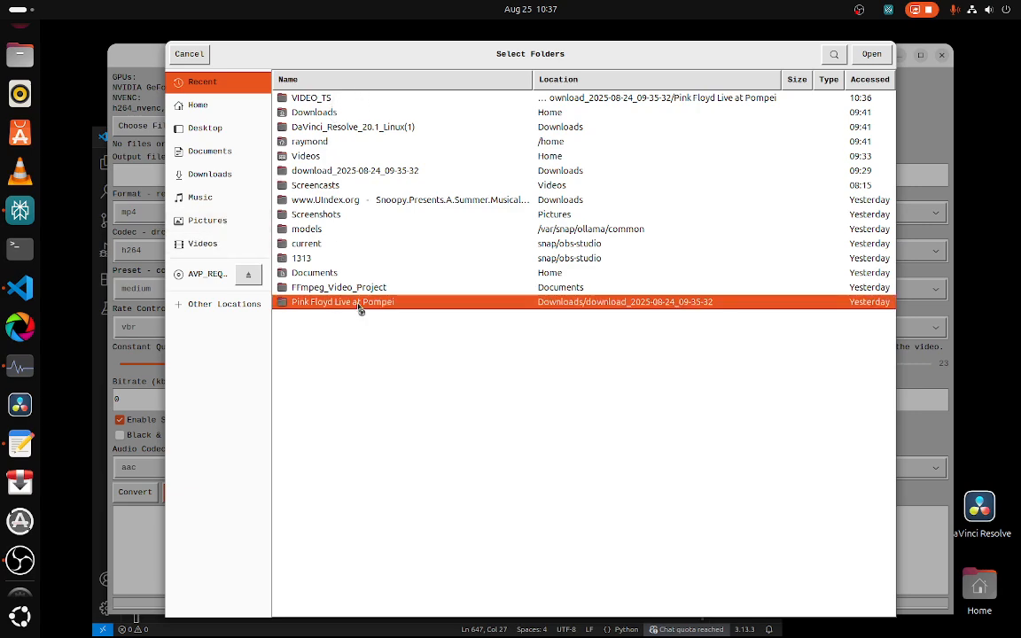
{"action": "double_click", "coordinate": [359, 303]}
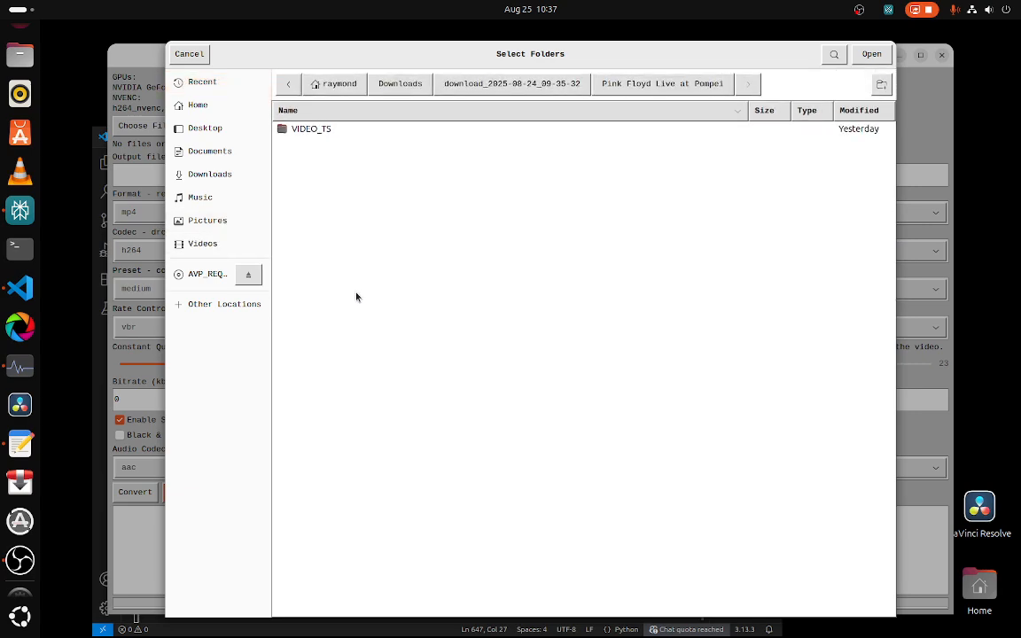
{"action": "left_click", "coordinate": [325, 133]}
{"action": "left_click", "coordinate": [871, 54]}
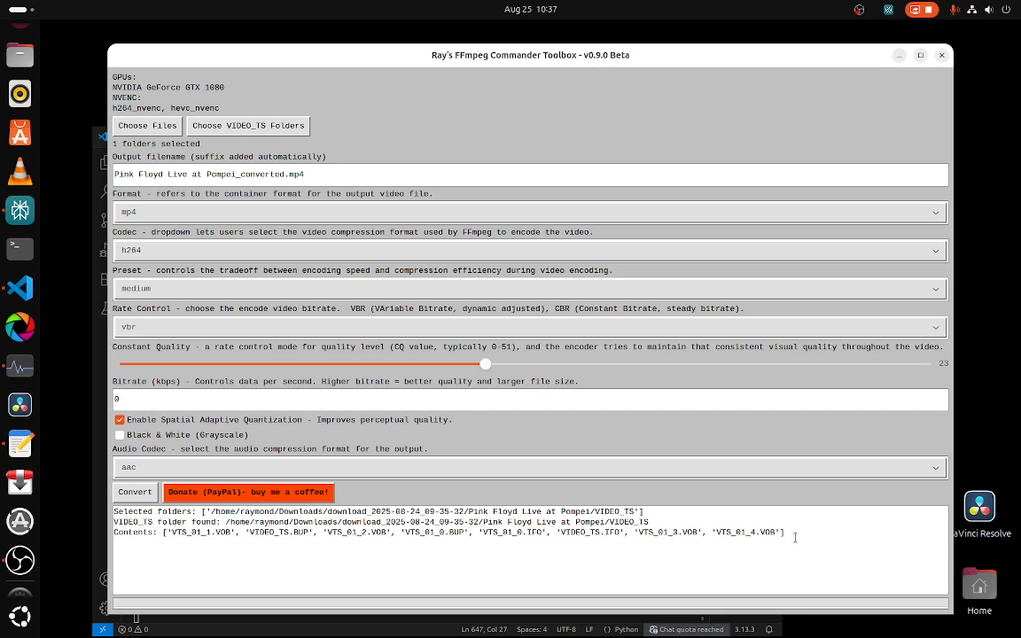
Step: Start converting the DVD folder with the default h264 settings
{"action": "left_click_drag", "start_coordinate": [795, 537], "coordinate": [85, 511]}
{"action": "left_click", "coordinate": [431, 572]}
{"action": "left_click", "coordinate": [135, 493]}
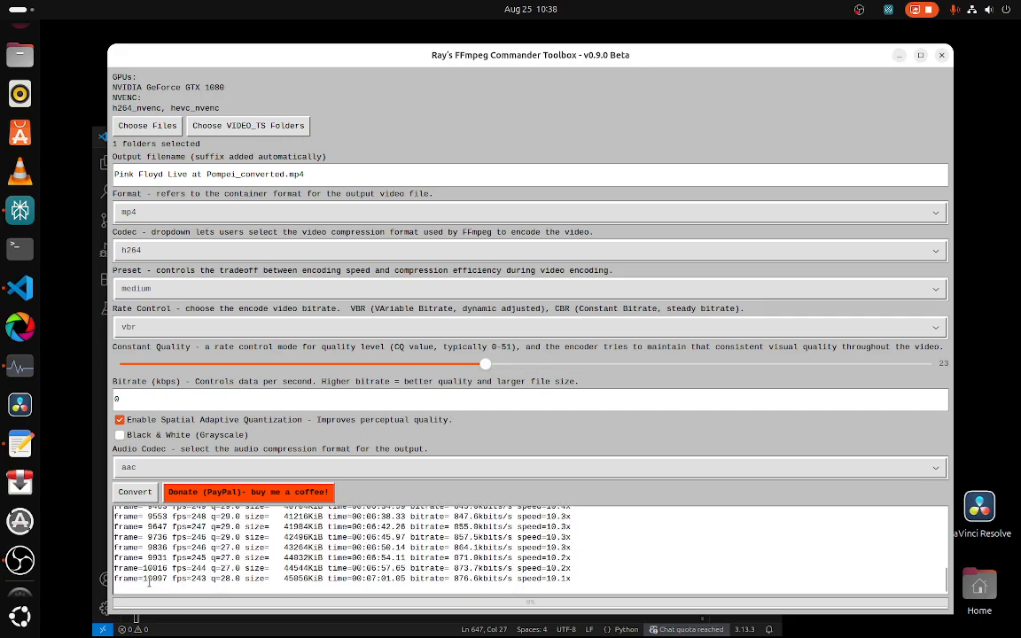
{"action": "left_click", "coordinate": [18, 562]}
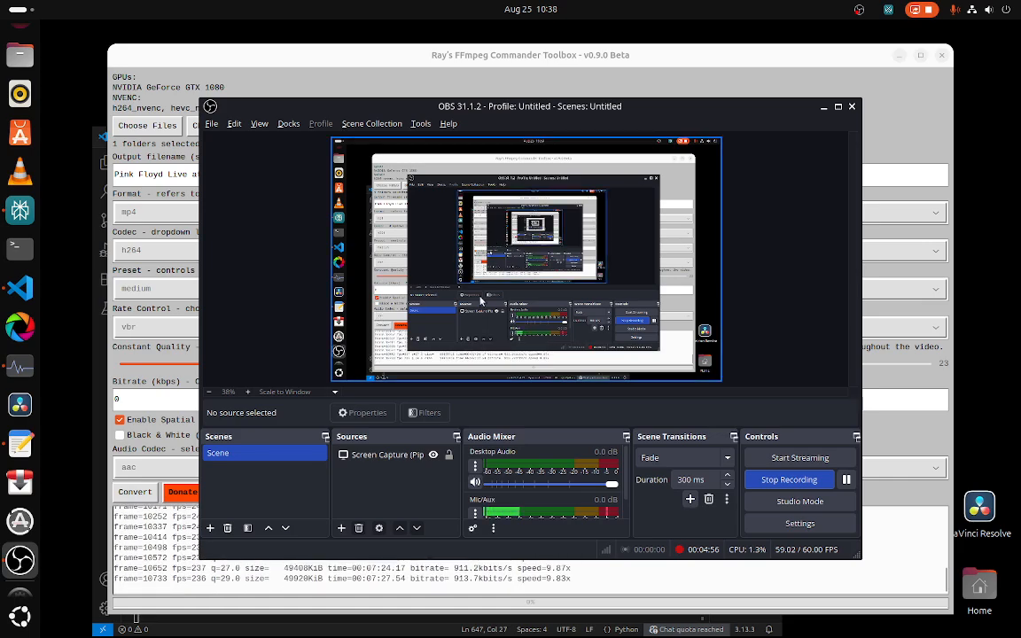
{"action": "left_click", "coordinate": [825, 110]}
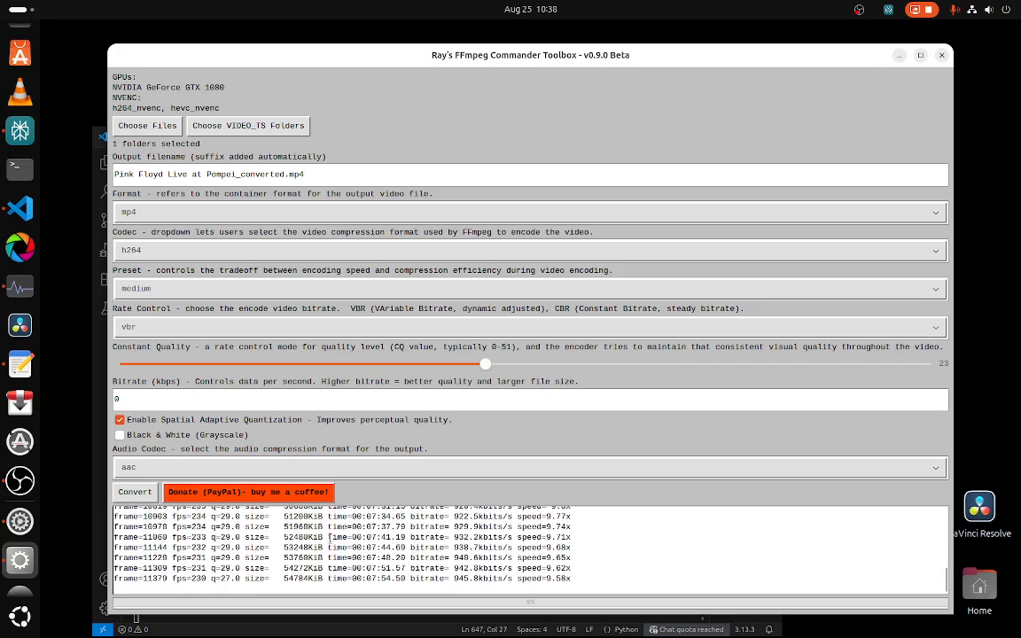
{"action": "left_click", "coordinate": [19, 480]}
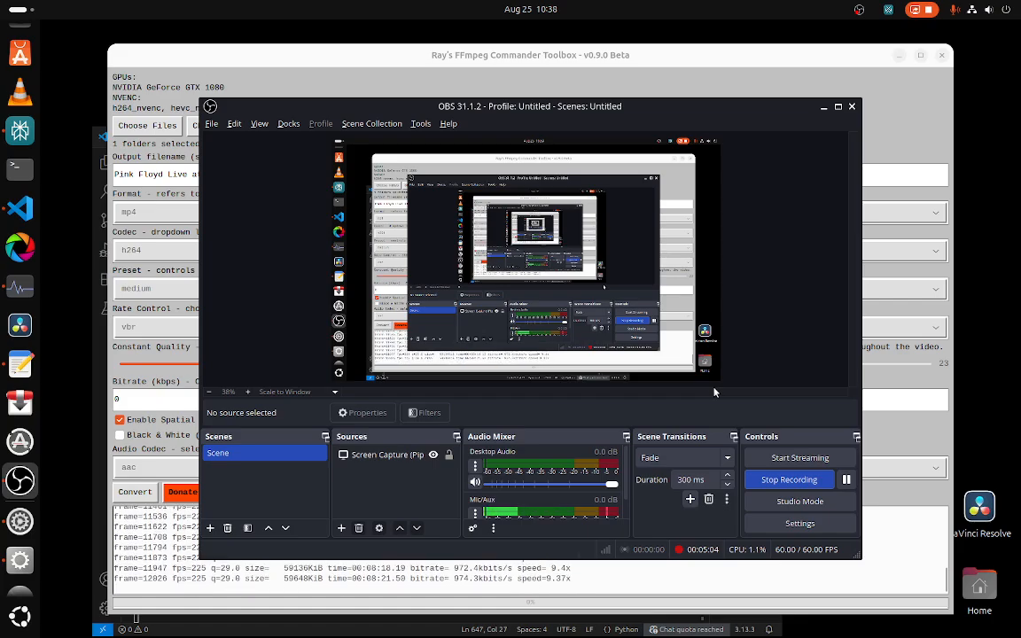
{"action": "left_click", "coordinate": [824, 109]}
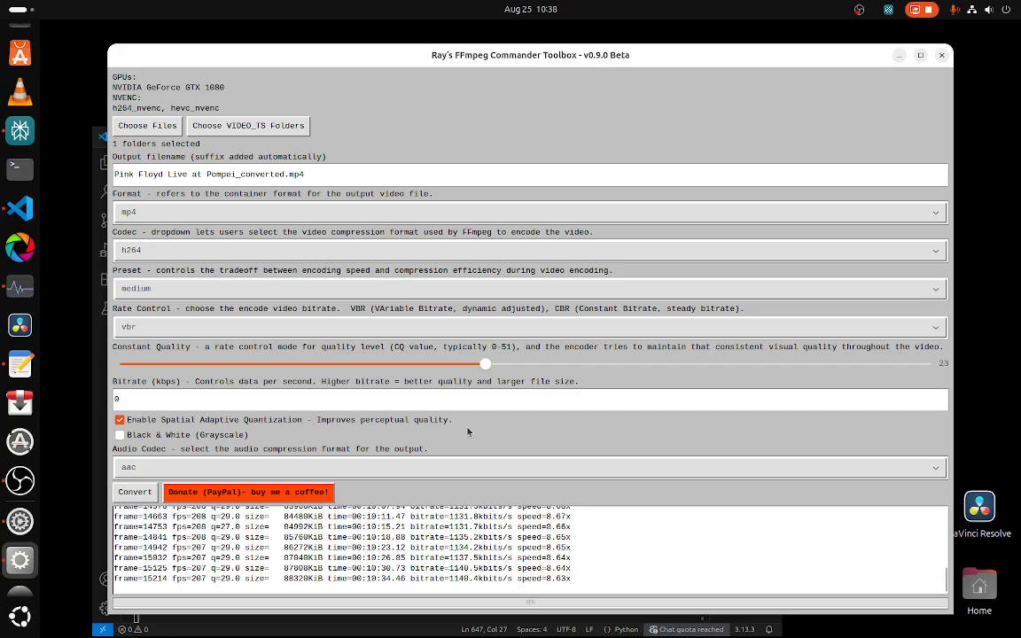
Step: Open System Monitor and select the ffmpeg process in the Processes list
{"action": "left_click", "coordinate": [20, 286]}
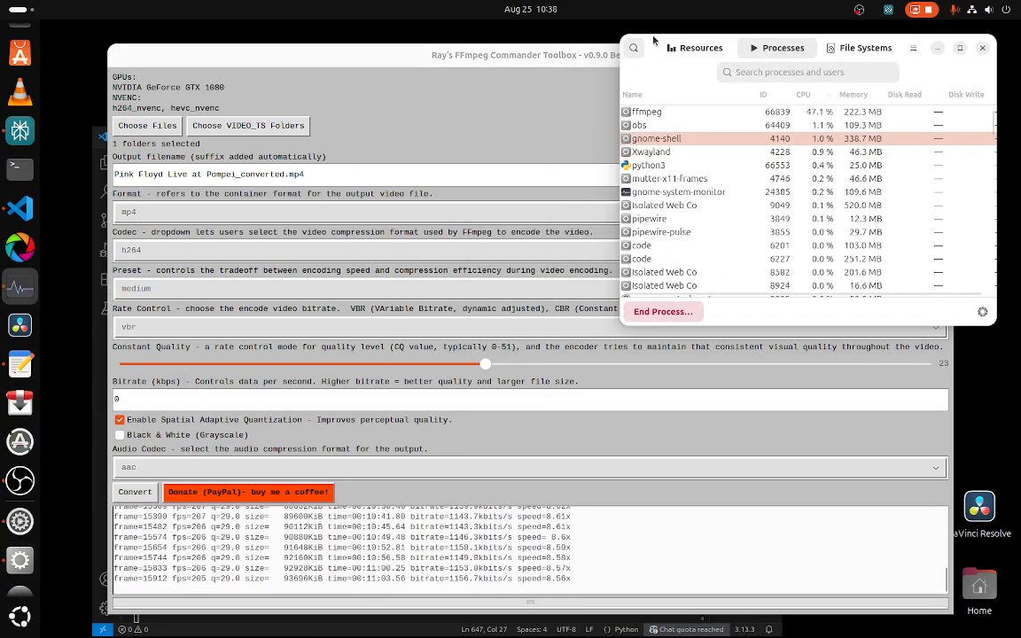
{"action": "left_click_drag", "start_coordinate": [648, 48], "coordinate": [532, 86]}
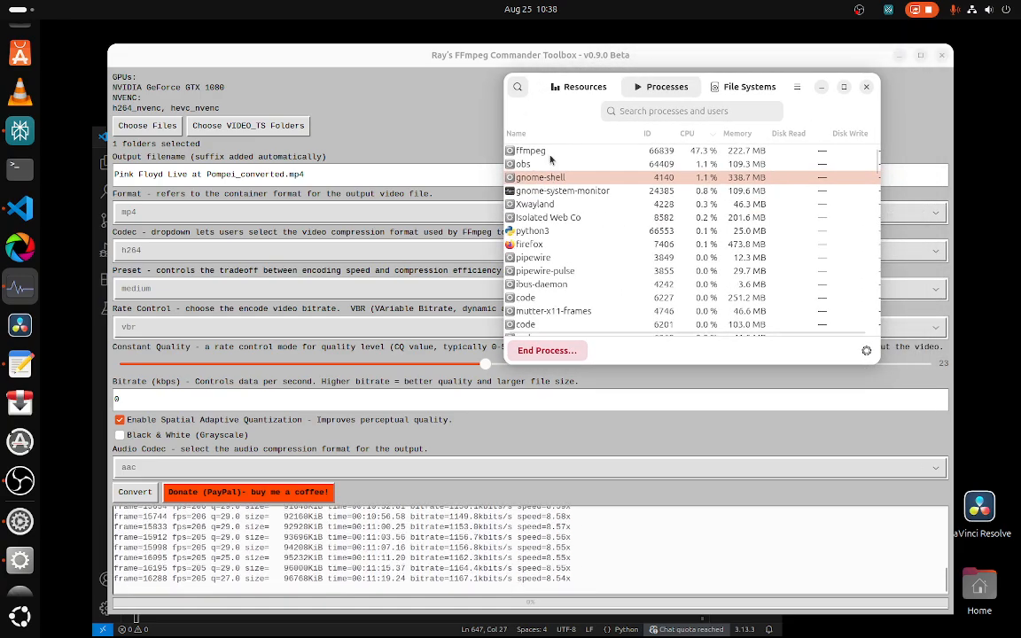
{"action": "left_click", "coordinate": [549, 155]}
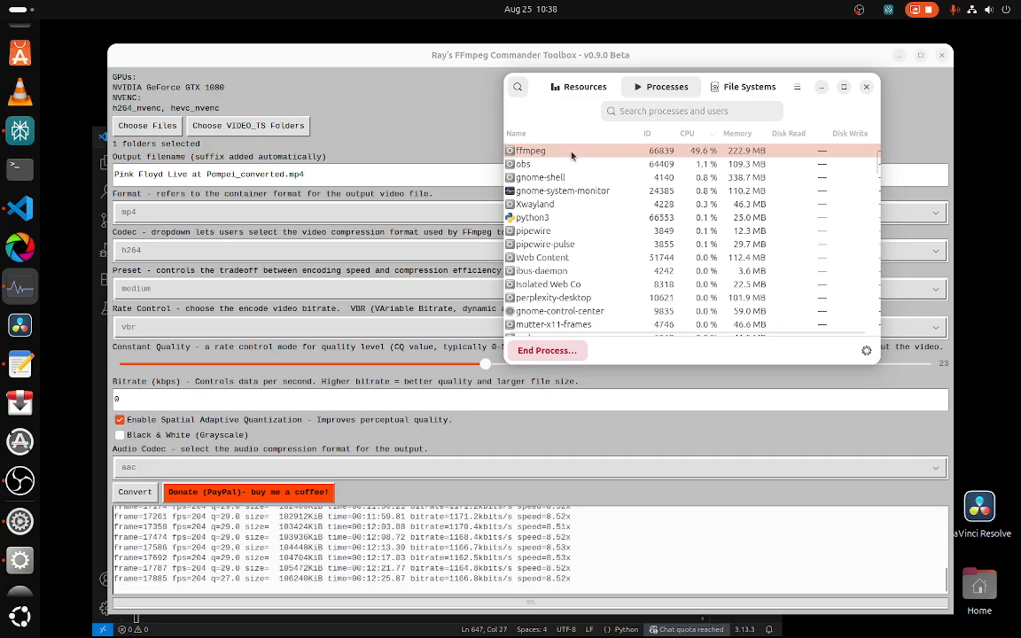
Step: Inspect the CPU, memory, network and disk graphs in System Monitor, then bring the toolbox window back to the front
{"action": "mouse_move", "coordinate": [565, 154]}
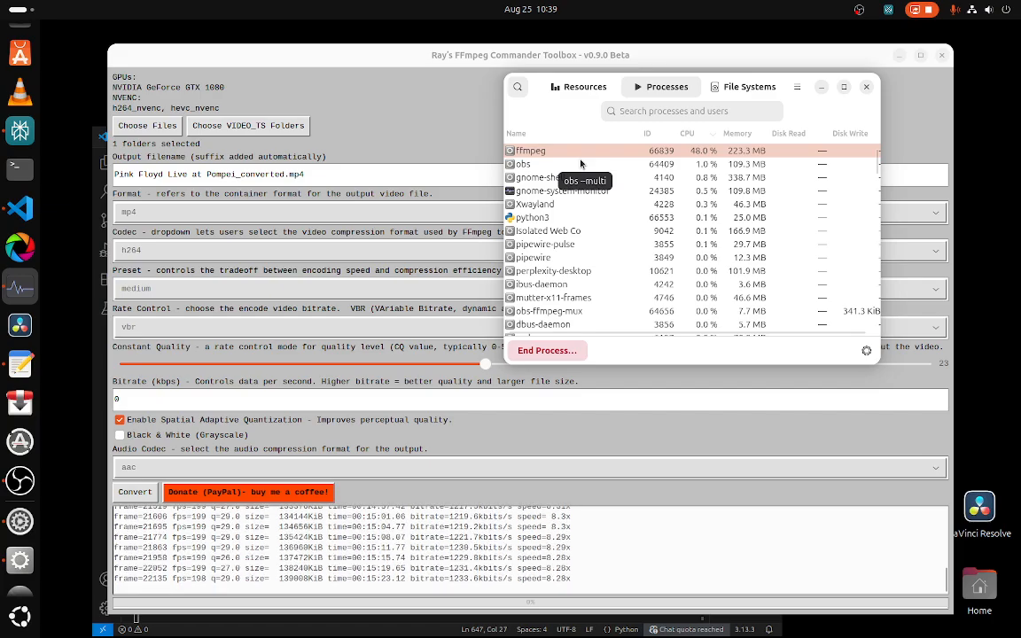
{"action": "left_click", "coordinate": [585, 87]}
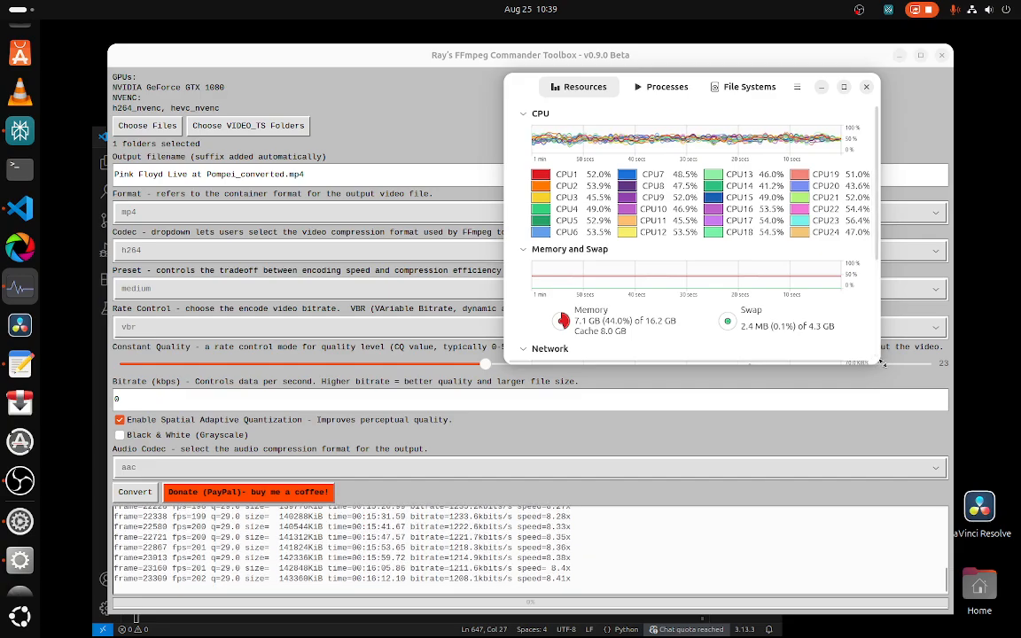
{"action": "left_click_drag", "start_coordinate": [882, 363], "coordinate": [902, 575]}
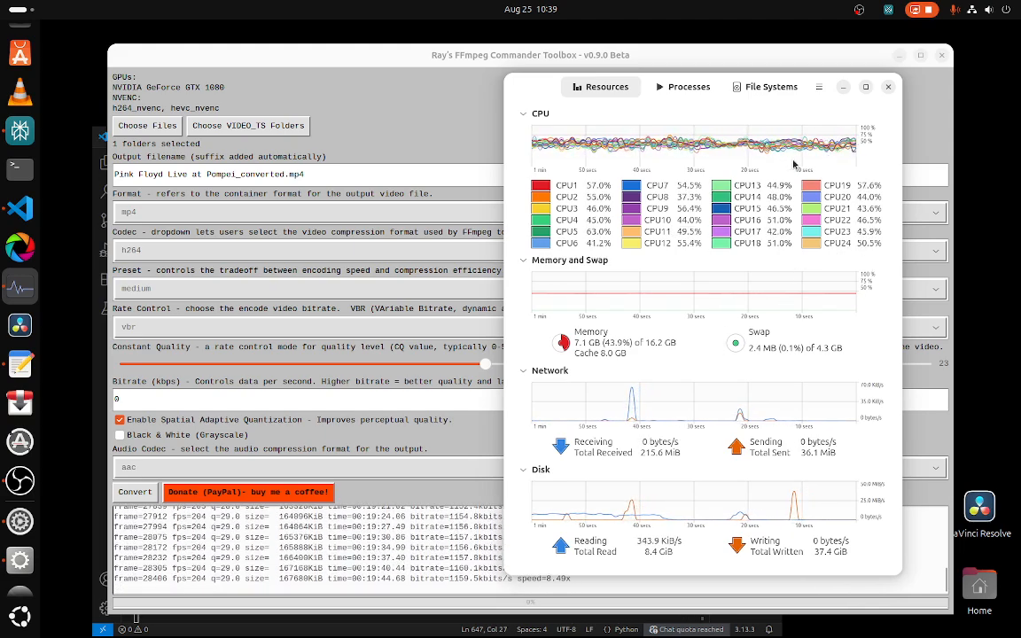
{"action": "left_click", "coordinate": [689, 89]}
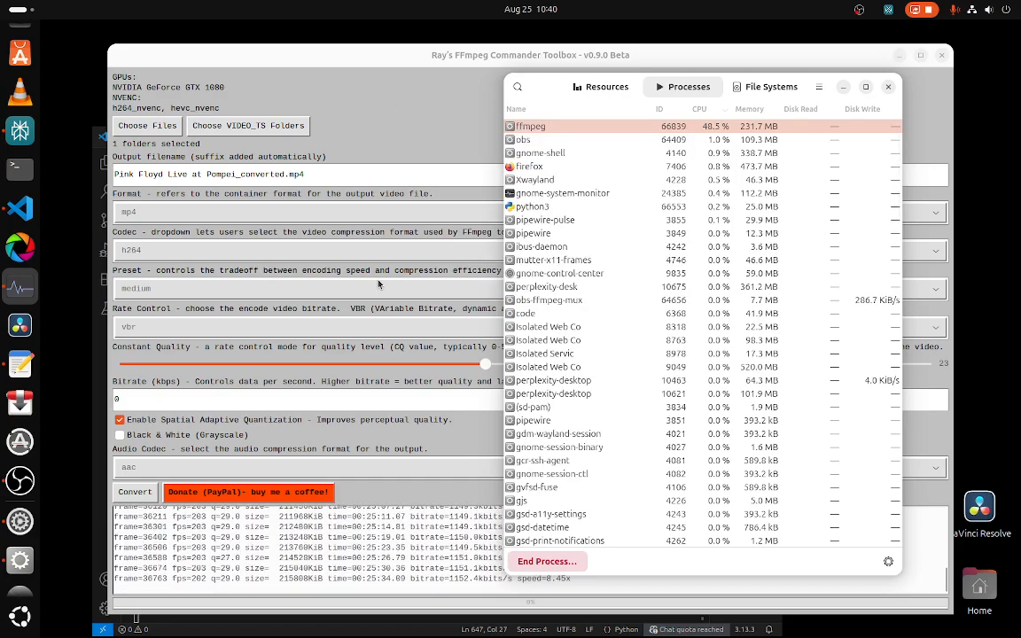
{"action": "left_click", "coordinate": [423, 109]}
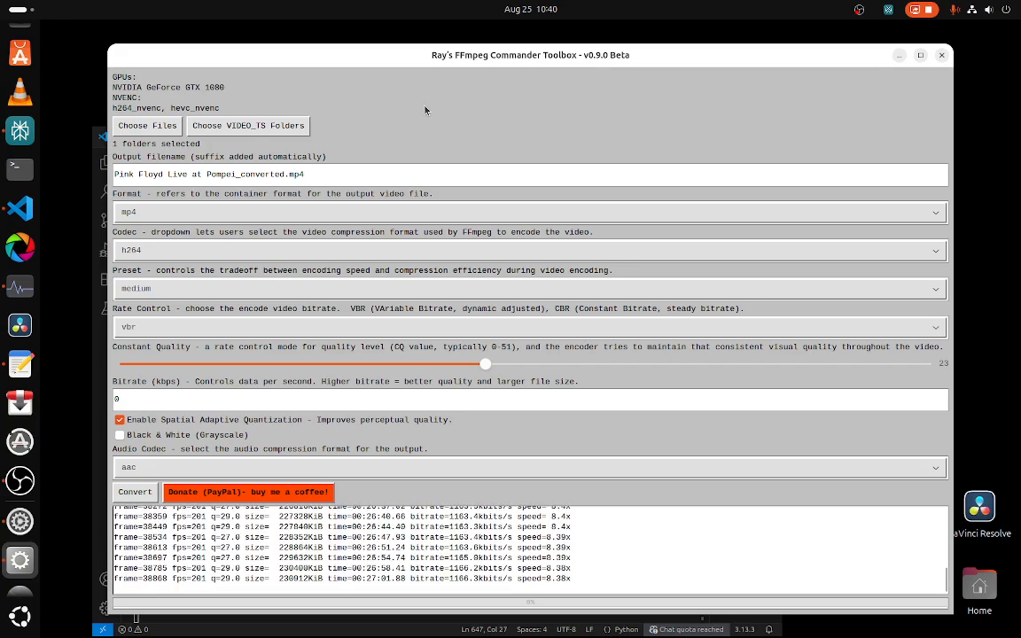
{"action": "left_click_drag", "start_coordinate": [403, 62], "coordinate": [397, 55]}
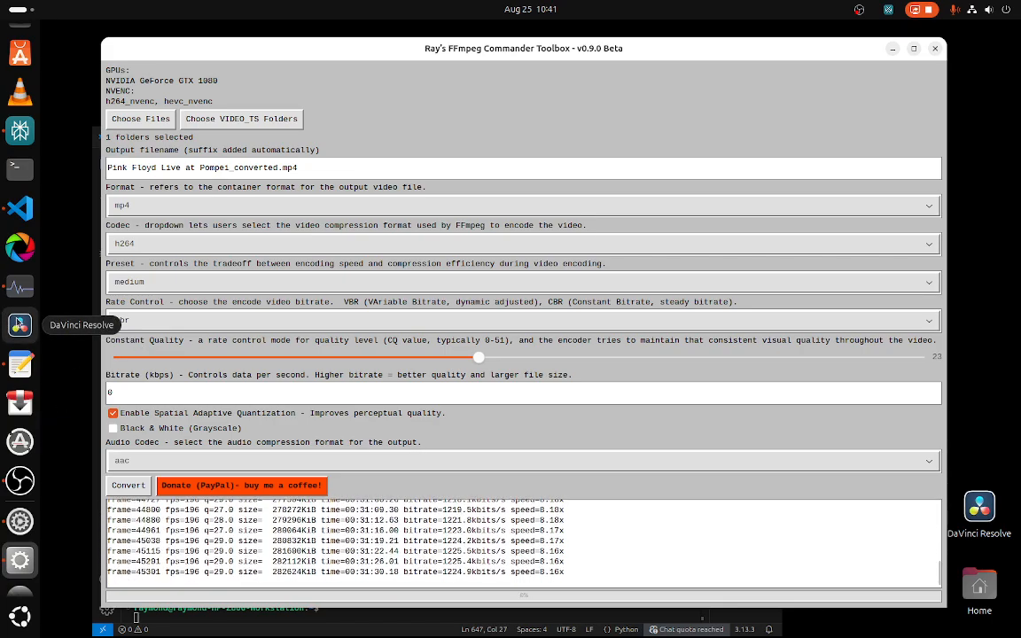
Step: Launch DaVinci Resolve and create a new project with the default name
{"action": "left_click", "coordinate": [20, 327]}
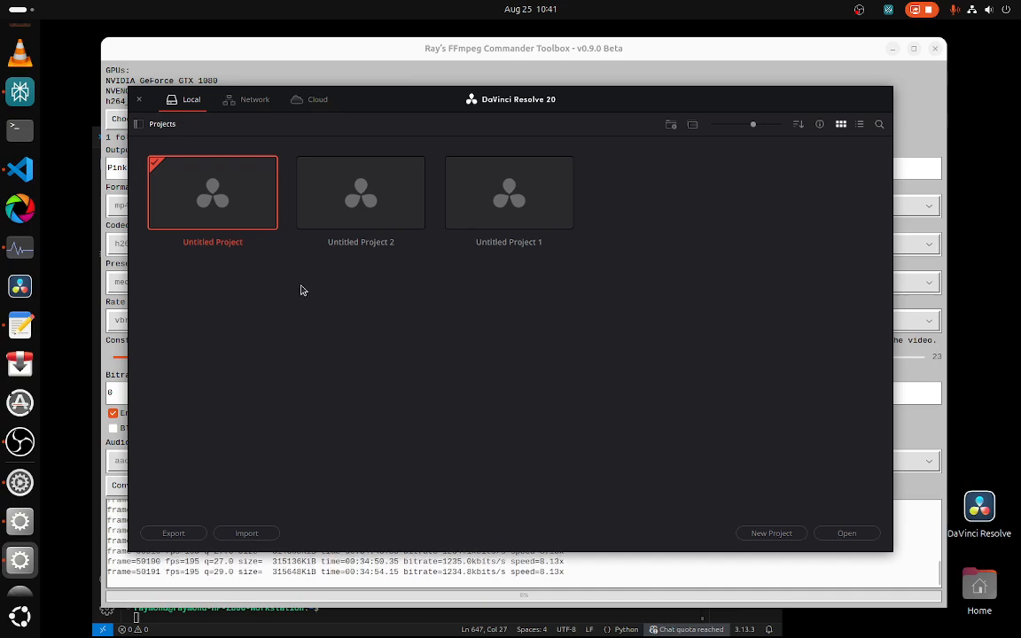
{"action": "key", "text": "ctrl+n"}
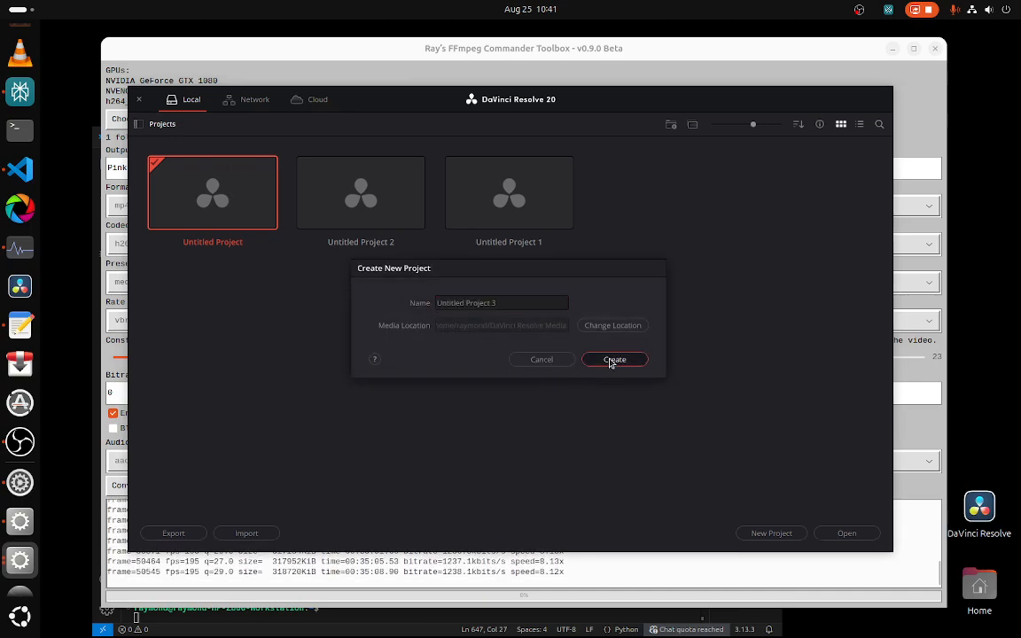
{"action": "left_click", "coordinate": [613, 360]}
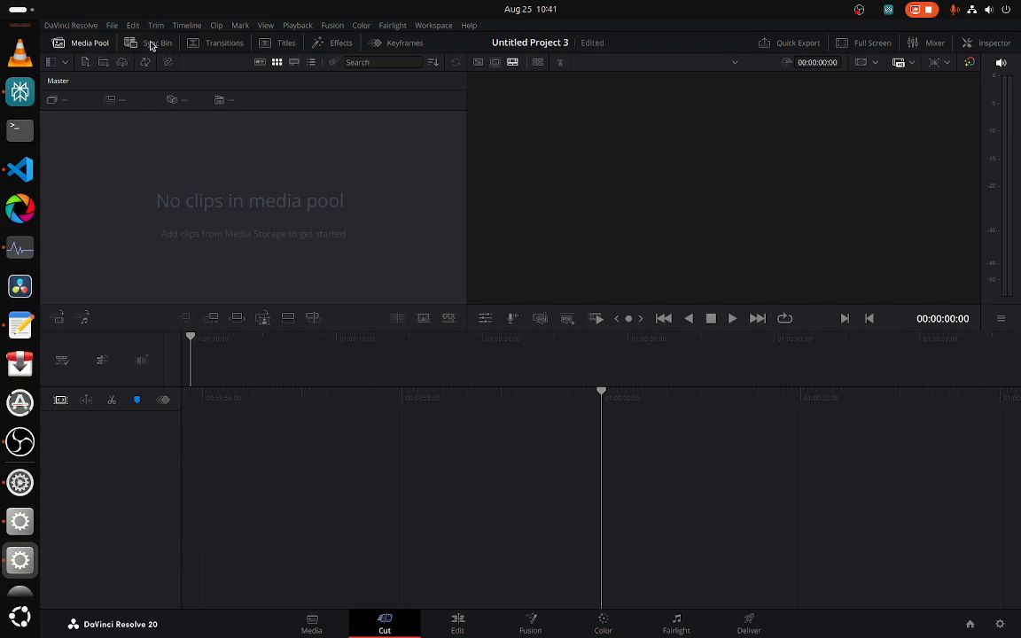
{"action": "left_click", "coordinate": [402, 28]}
{"action": "left_click", "coordinate": [360, 29]}
{"action": "left_click", "coordinate": [267, 28]}
{"action": "left_click", "coordinate": [156, 25]}
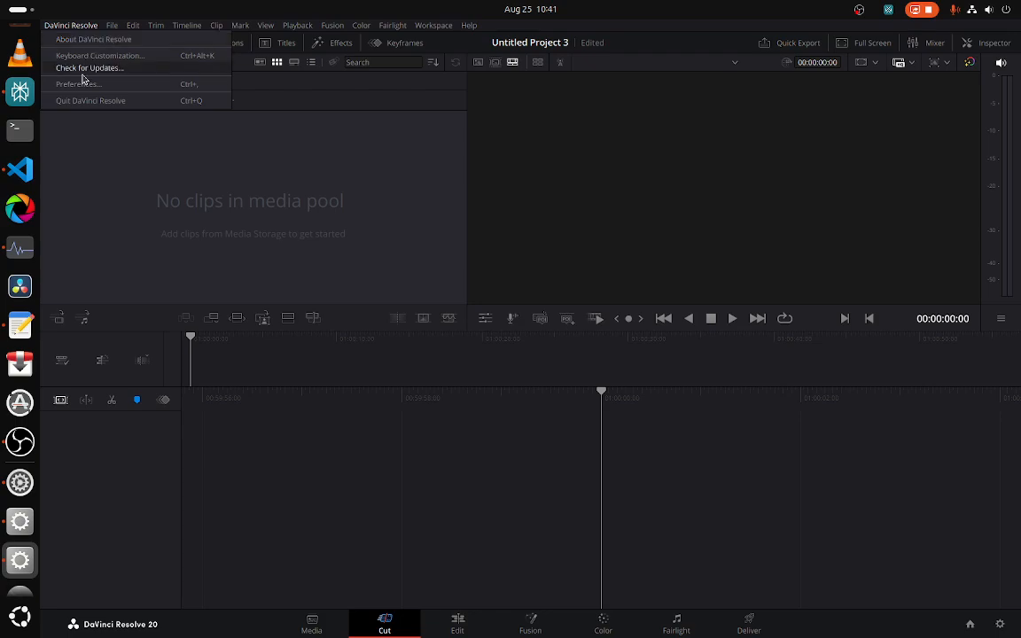
{"action": "left_click", "coordinate": [103, 113]}
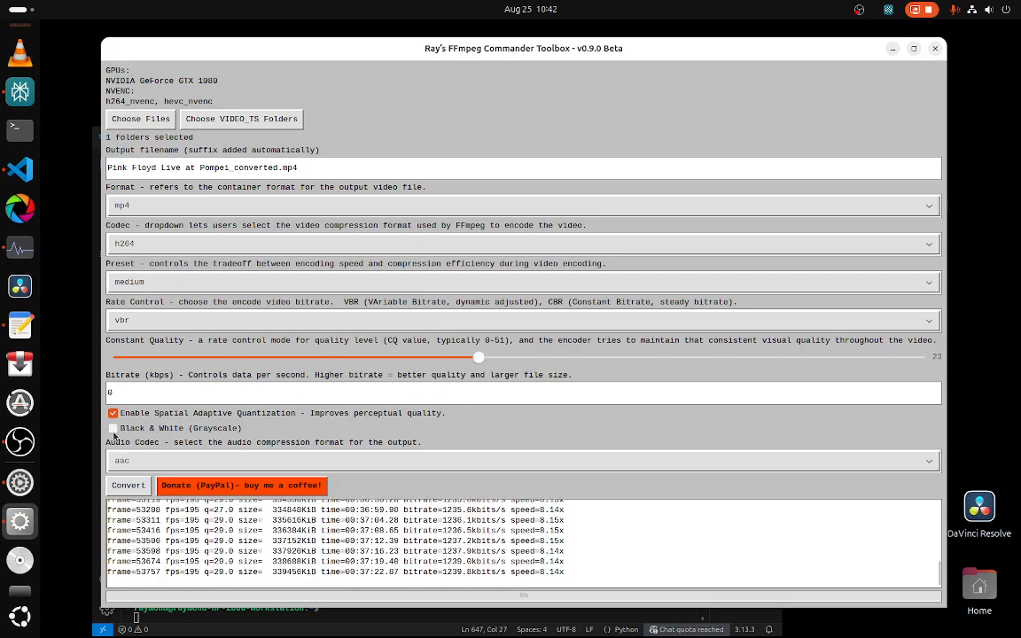
{"action": "left_click", "coordinate": [153, 429]}
{"action": "left_click", "coordinate": [112, 430]}
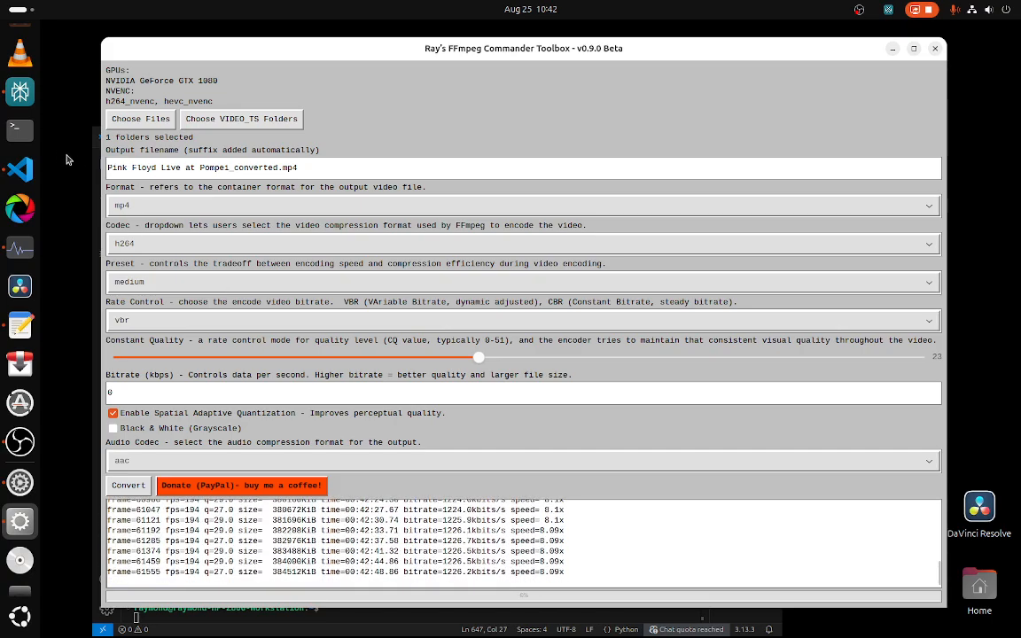
{"action": "scroll", "coordinate": [31, 132], "scroll_direction": "up", "scroll_amount": 3}
Step: Switch to Firefox and browse the BradHeff ffmpeg-GUI repository page and its README screenshots
{"action": "left_click", "coordinate": [25, 85]}
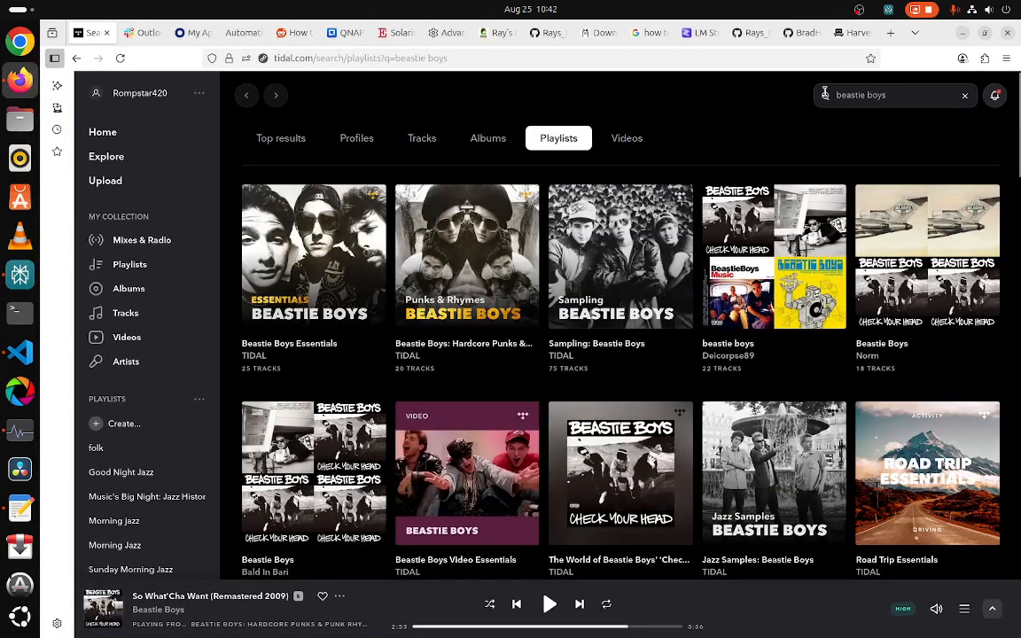
{"action": "left_click", "coordinate": [750, 35]}
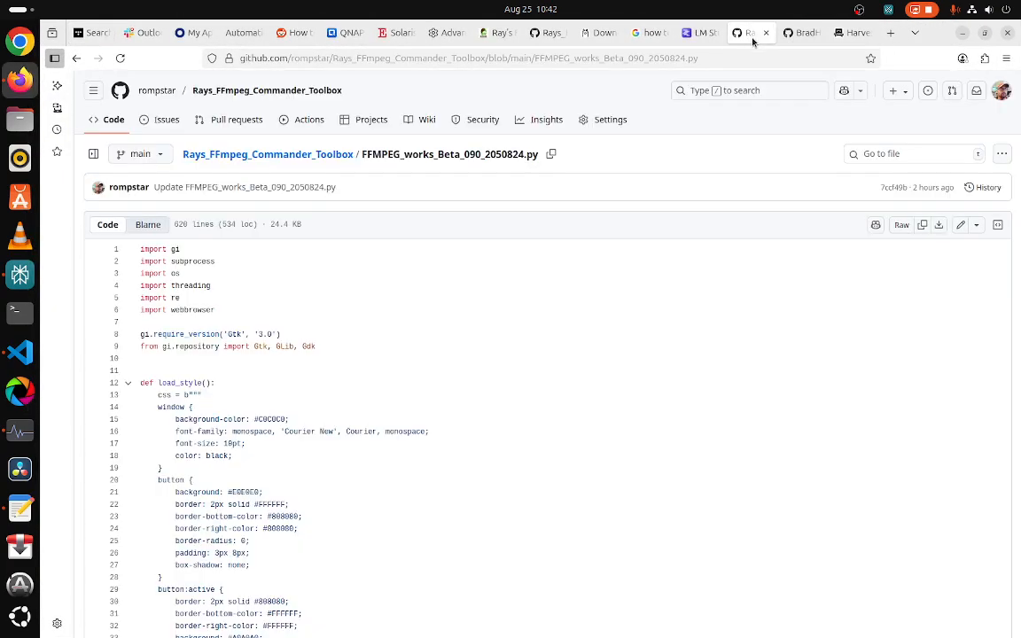
{"action": "left_click", "coordinate": [797, 34]}
{"action": "scroll", "coordinate": [524, 297], "scroll_direction": "up", "scroll_amount": 3}
{"action": "scroll", "coordinate": [524, 297], "scroll_direction": "up", "scroll_amount": 5}
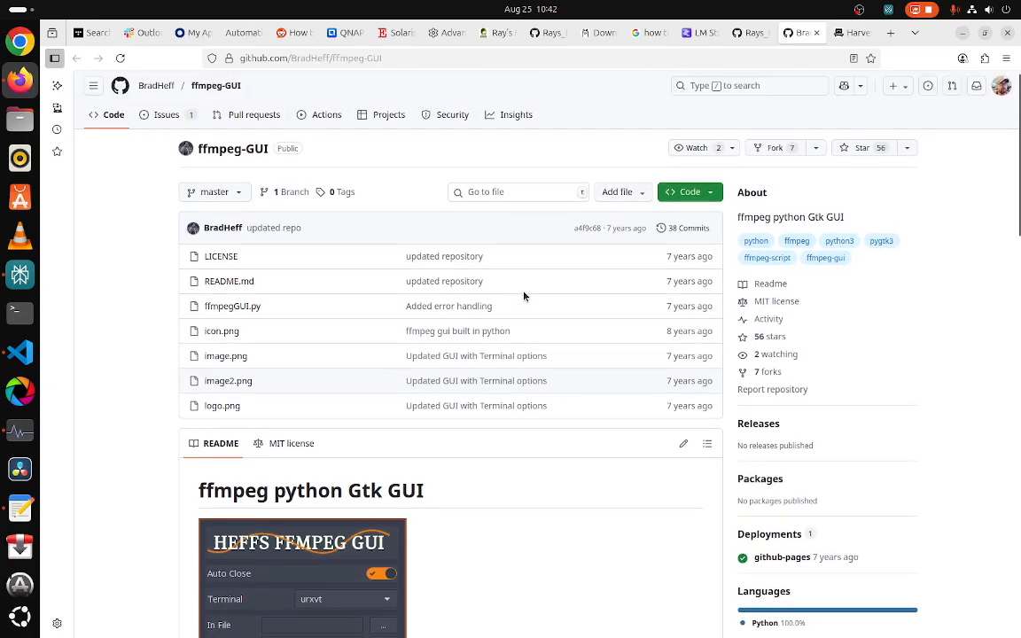
{"action": "scroll", "coordinate": [524, 297], "scroll_direction": "down", "scroll_amount": 5}
{"action": "scroll", "coordinate": [524, 297], "scroll_direction": "up", "scroll_amount": 2}
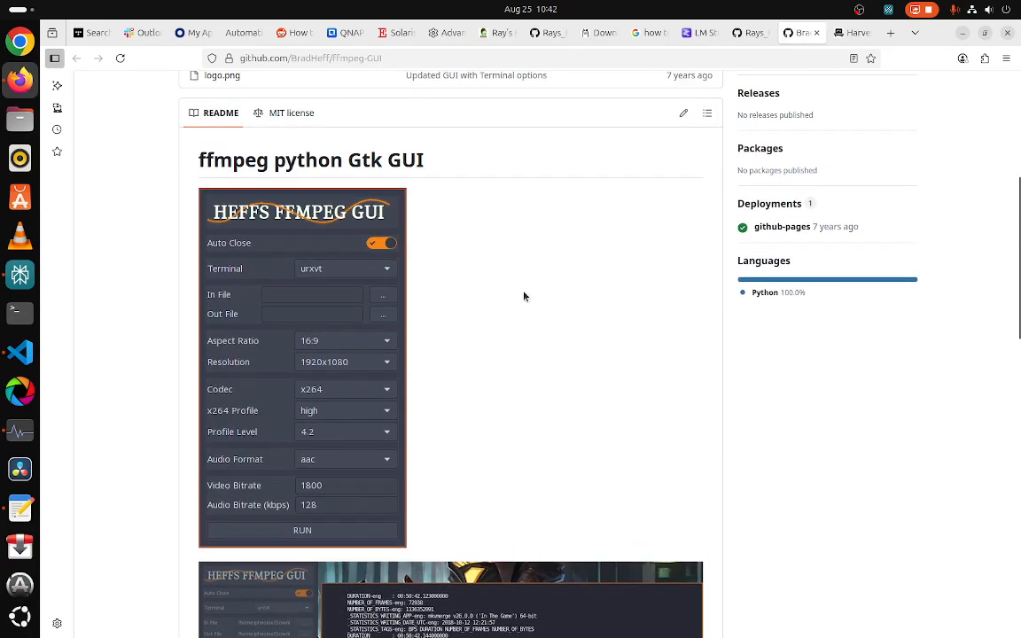
{"action": "scroll", "coordinate": [524, 297], "scroll_direction": "down", "scroll_amount": 6}
{"action": "scroll", "coordinate": [527, 295], "scroll_direction": "up", "scroll_amount": 8}
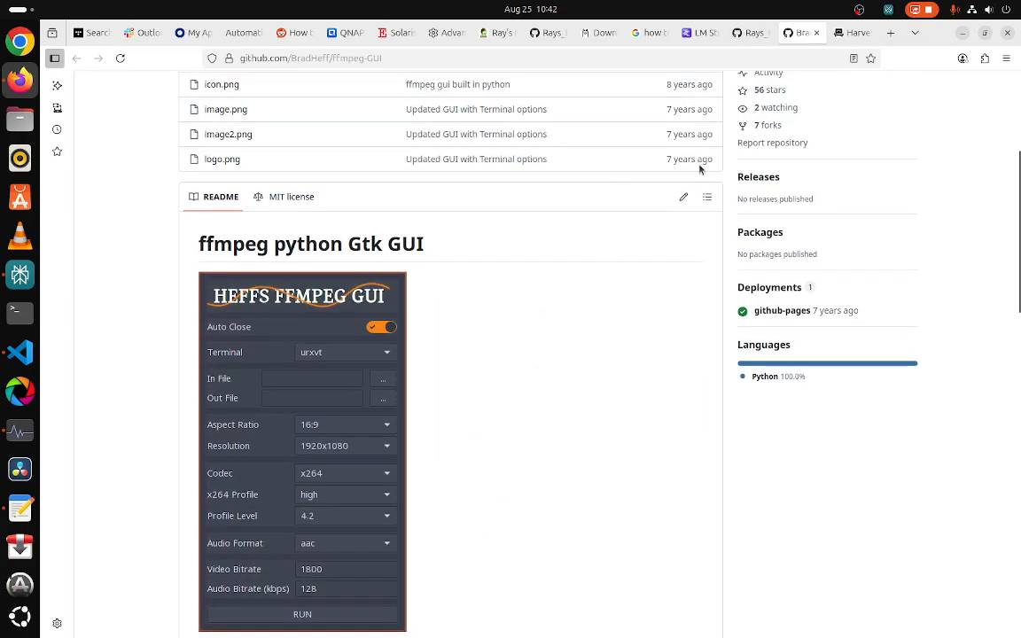
{"action": "scroll", "coordinate": [323, 351], "scroll_direction": "down", "scroll_amount": 2}
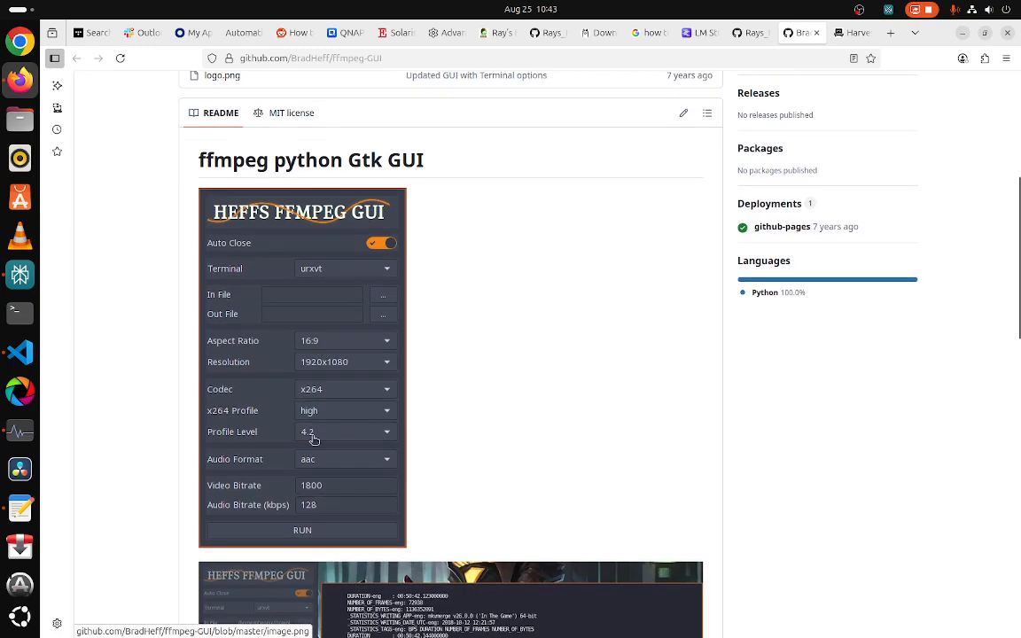
Step: Open the Rays_FFmpeg_Commander_Toolbox repository main page and scroll through its README
{"action": "left_click", "coordinate": [750, 33]}
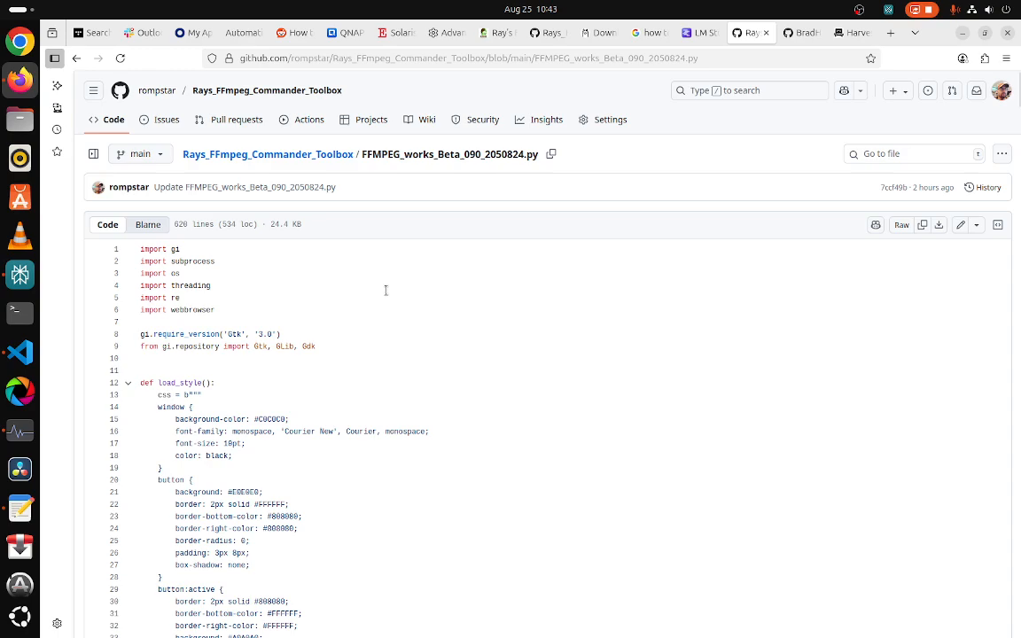
{"action": "left_click", "coordinate": [242, 155]}
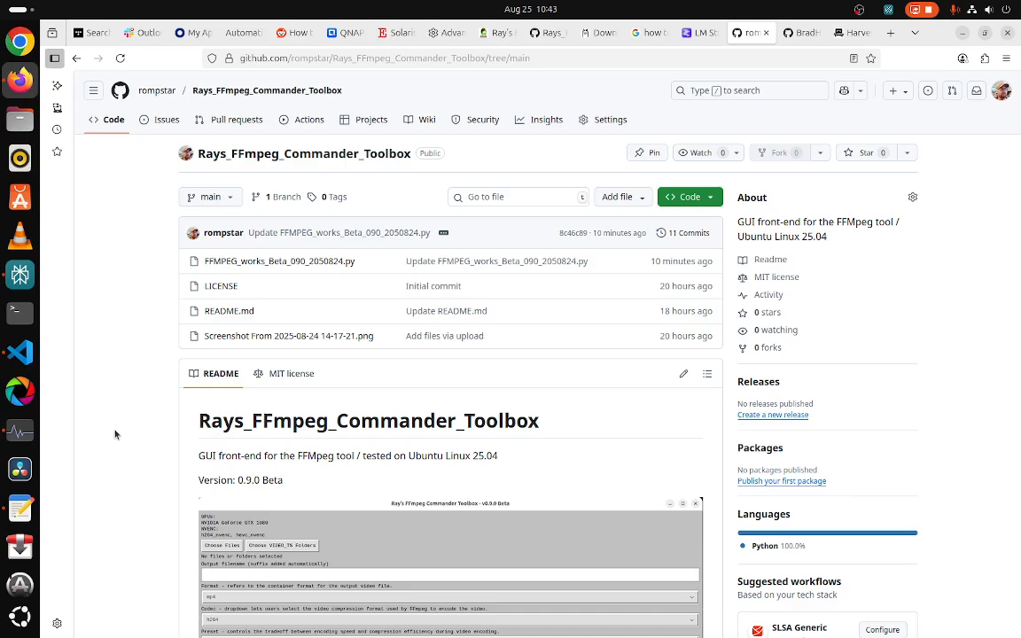
{"action": "scroll", "coordinate": [654, 459], "scroll_direction": "down", "scroll_amount": 3}
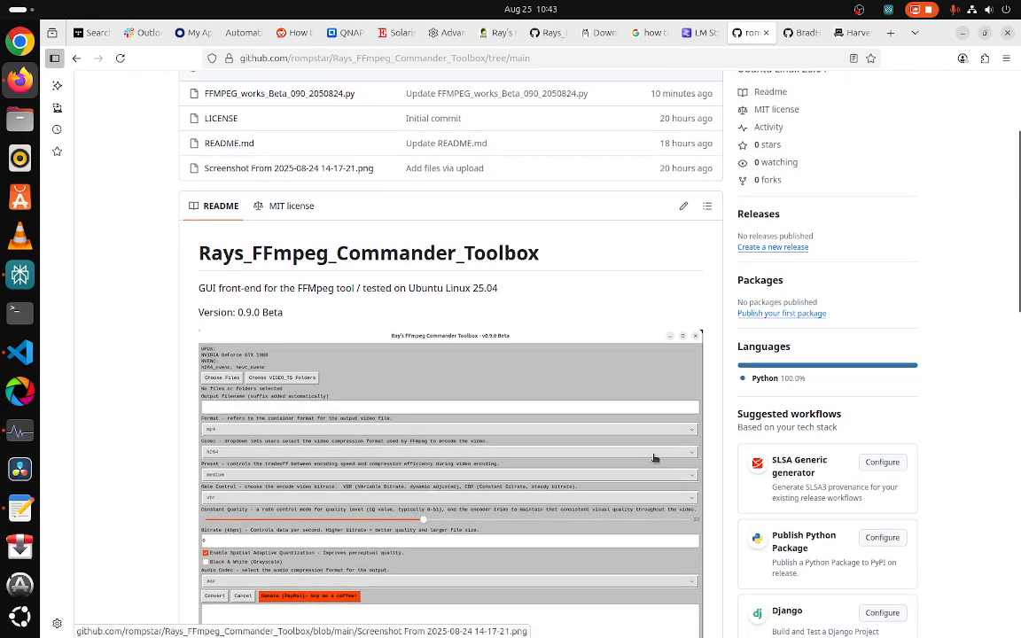
{"action": "scroll", "coordinate": [654, 458], "scroll_direction": "down", "scroll_amount": 18}
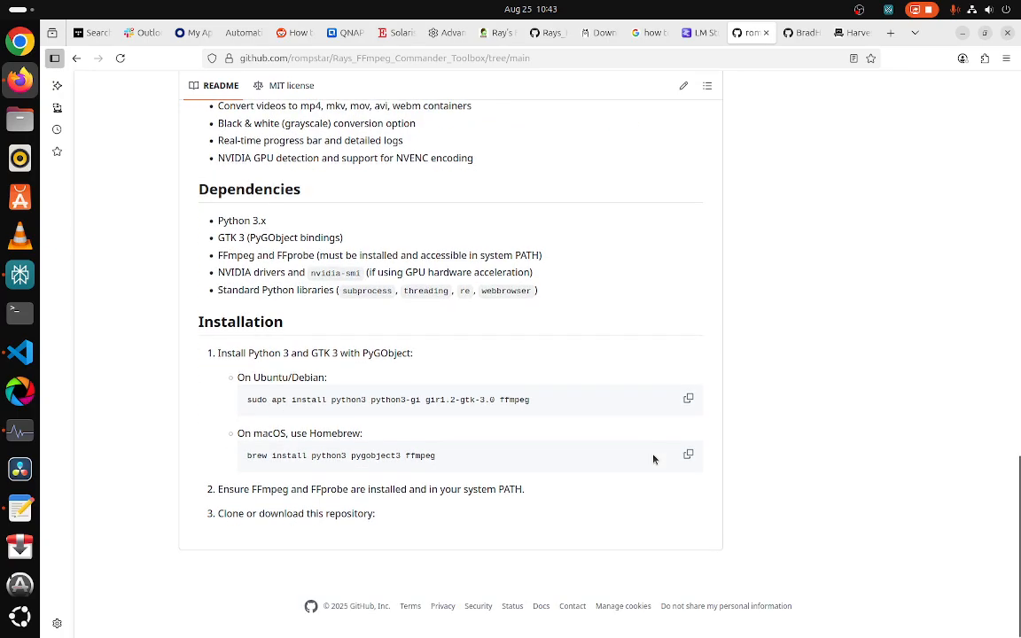
{"action": "scroll", "coordinate": [654, 458], "scroll_direction": "up", "scroll_amount": 20}
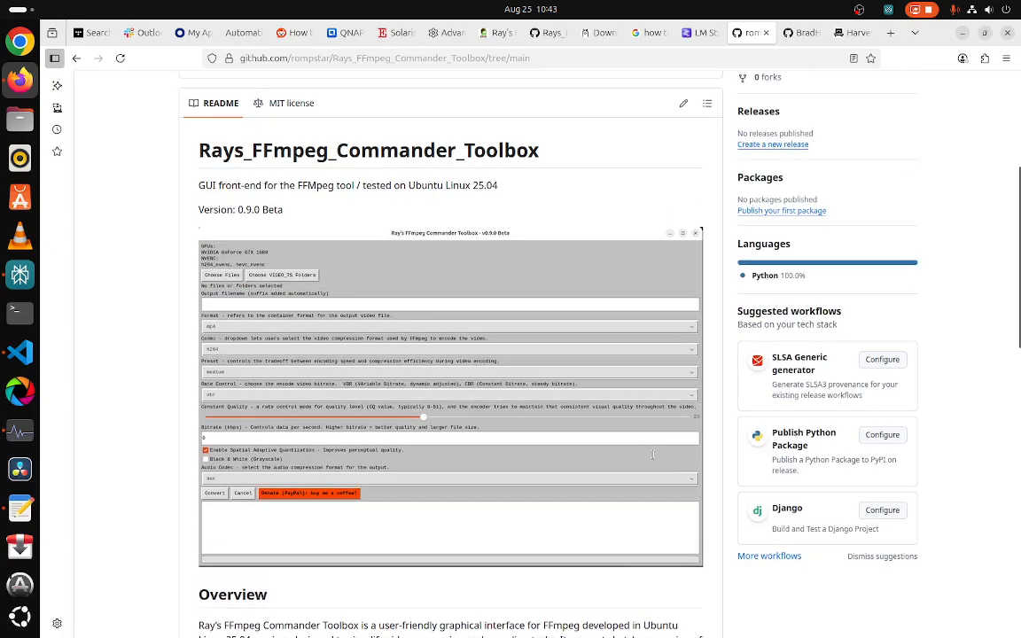
{"action": "scroll", "coordinate": [653, 455], "scroll_direction": "up", "scroll_amount": 5}
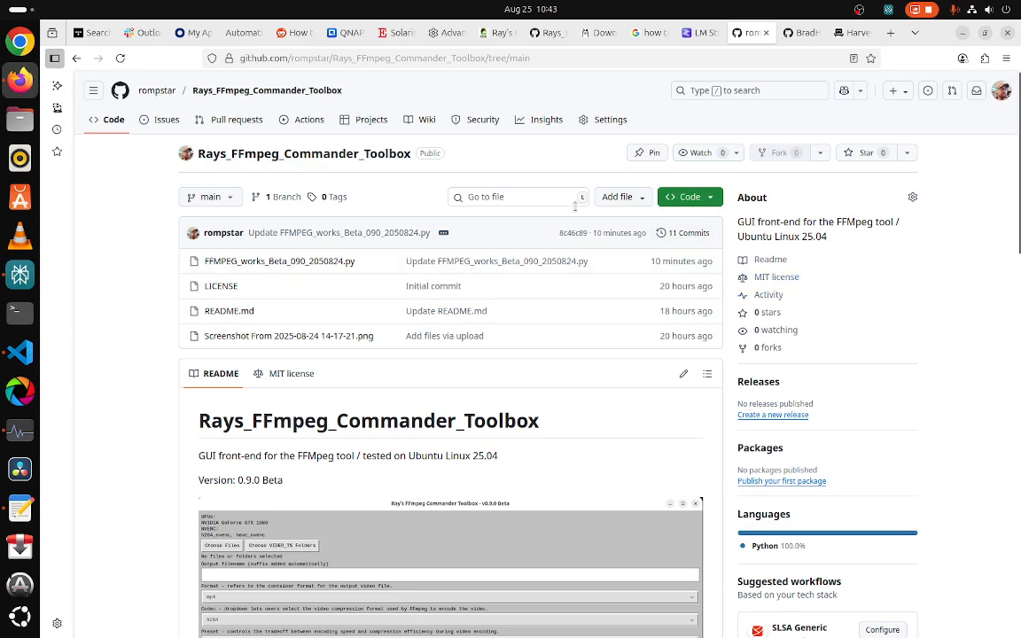
Step: View the repository's MIT license tab, then return to the README section
{"action": "left_click", "coordinate": [296, 376]}
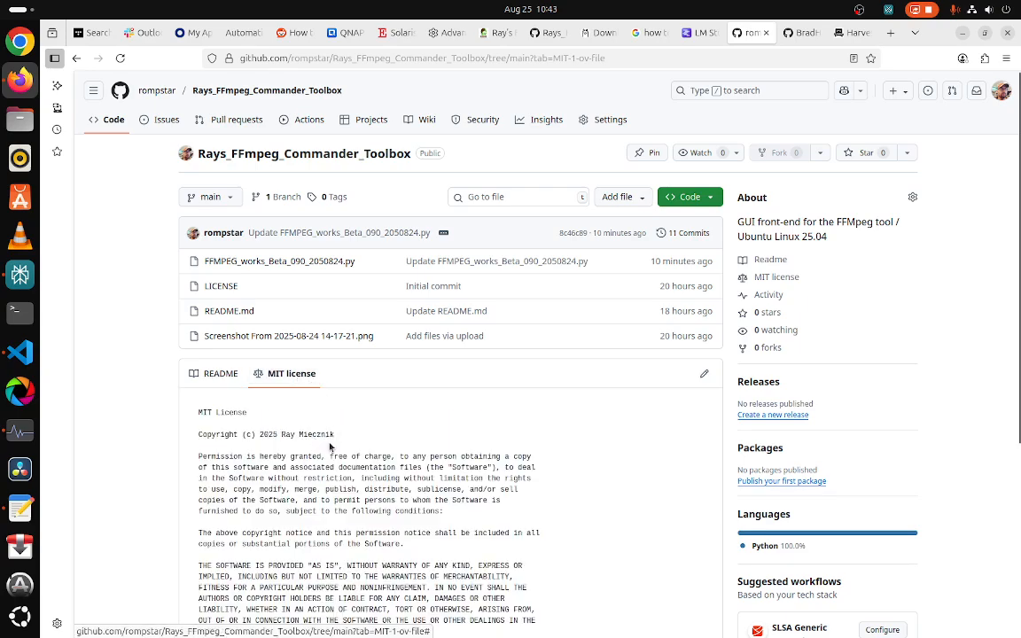
{"action": "scroll", "coordinate": [334, 467], "scroll_direction": "down", "scroll_amount": 3}
{"action": "scroll", "coordinate": [334, 468], "scroll_direction": "up", "scroll_amount": 3}
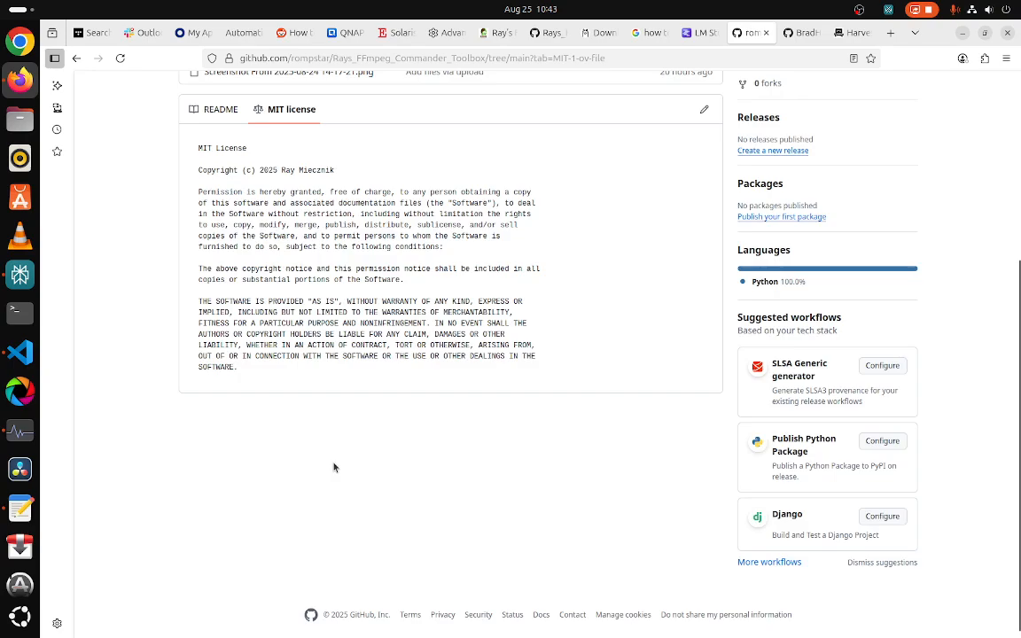
{"action": "scroll", "coordinate": [334, 468], "scroll_direction": "up", "scroll_amount": 1}
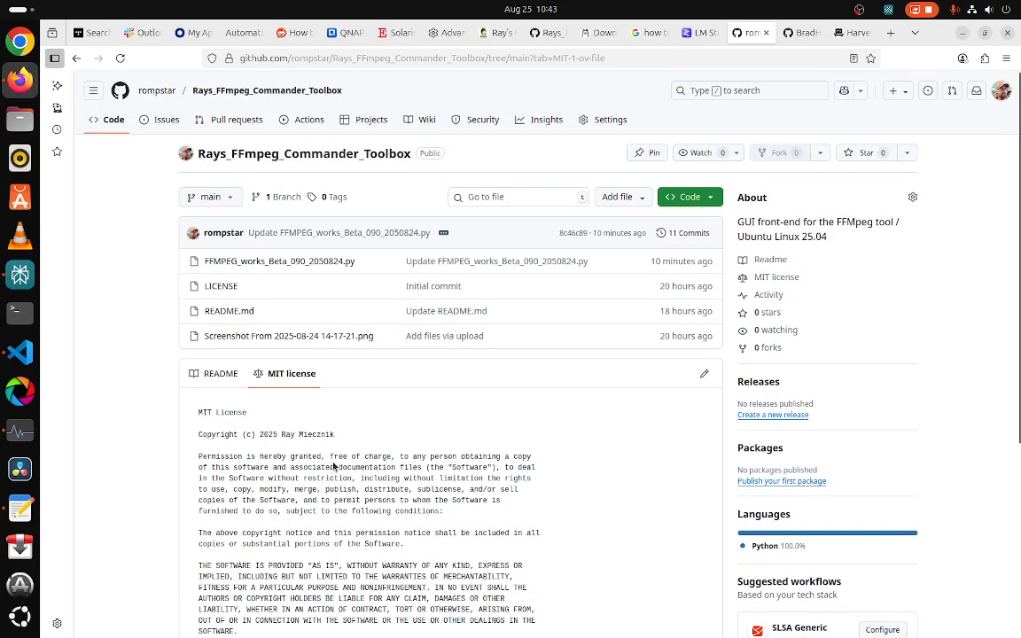
{"action": "left_click", "coordinate": [217, 373]}
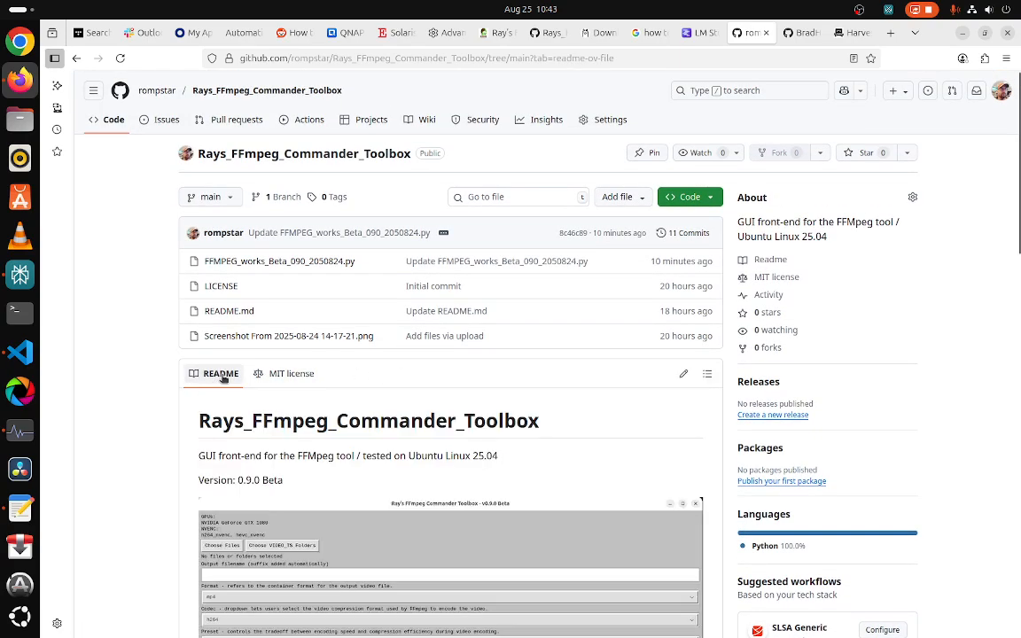
{"action": "scroll", "coordinate": [358, 421], "scroll_direction": "down", "scroll_amount": 4}
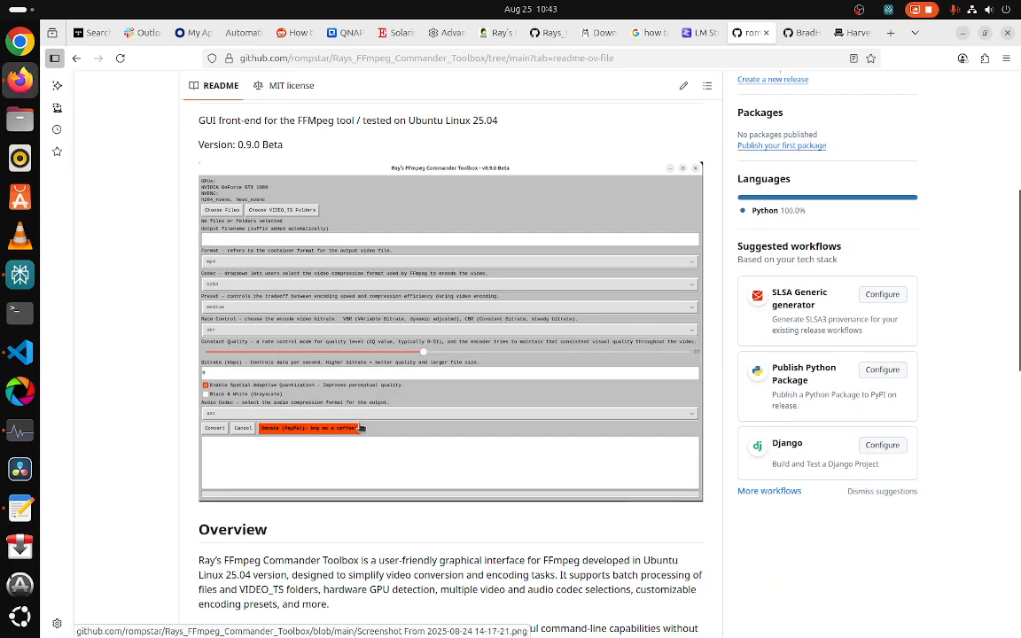
{"action": "scroll", "coordinate": [360, 428], "scroll_direction": "up", "scroll_amount": 4}
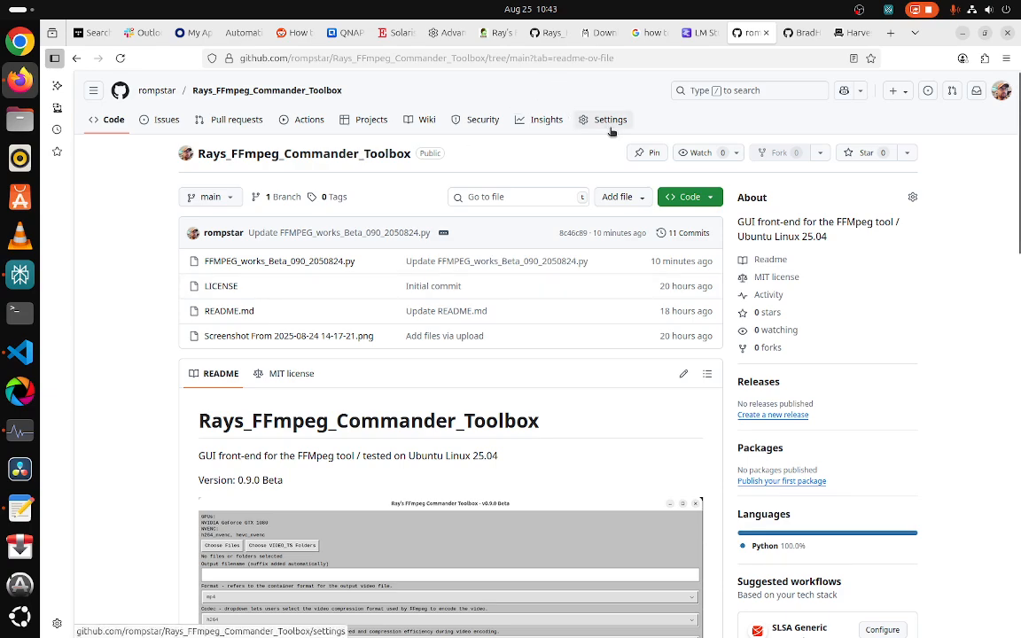
Step: Open the Kodiak Brewing blog tab and scroll through its Contact Me page form
{"action": "left_click", "coordinate": [496, 35]}
{"action": "scroll", "coordinate": [295, 213], "scroll_direction": "up", "scroll_amount": 2}
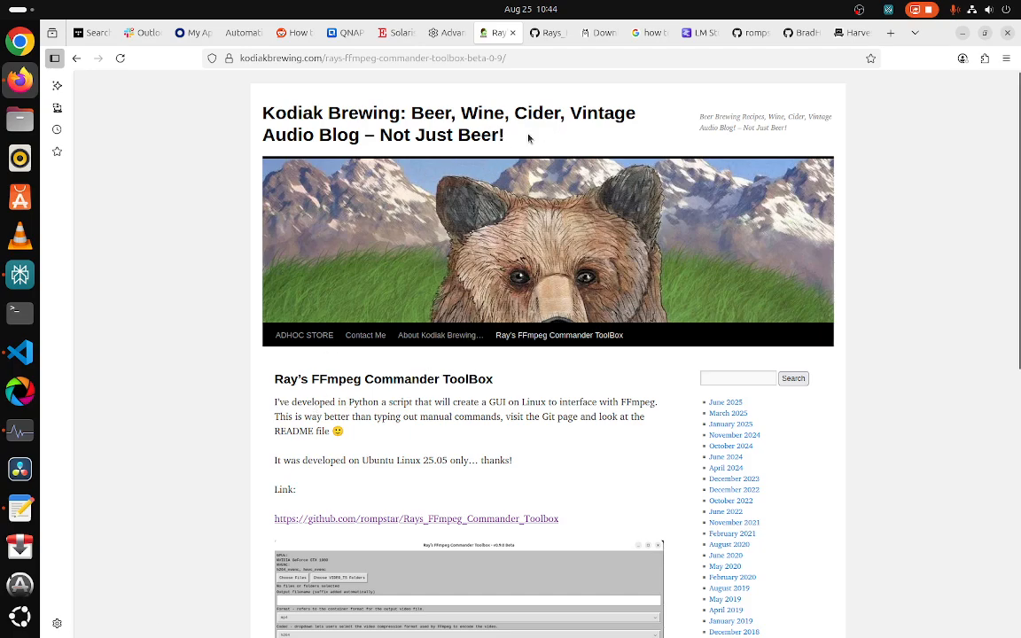
{"action": "left_click_drag", "start_coordinate": [528, 138], "coordinate": [367, 137]}
{"action": "left_click", "coordinate": [175, 171]}
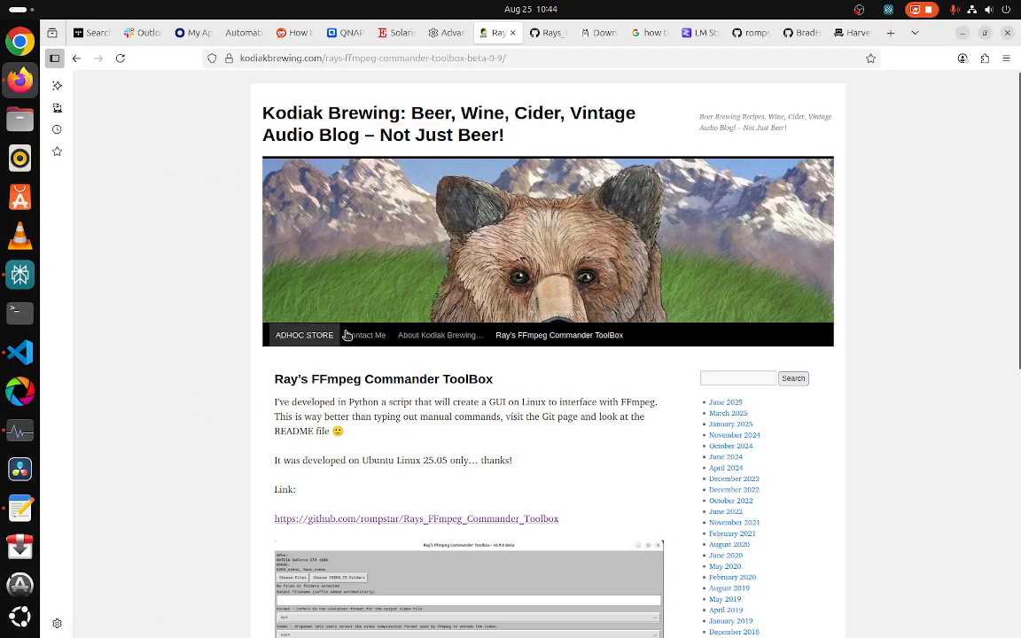
{"action": "left_click", "coordinate": [365, 335]}
{"action": "scroll", "coordinate": [346, 488], "scroll_direction": "down", "scroll_amount": 4}
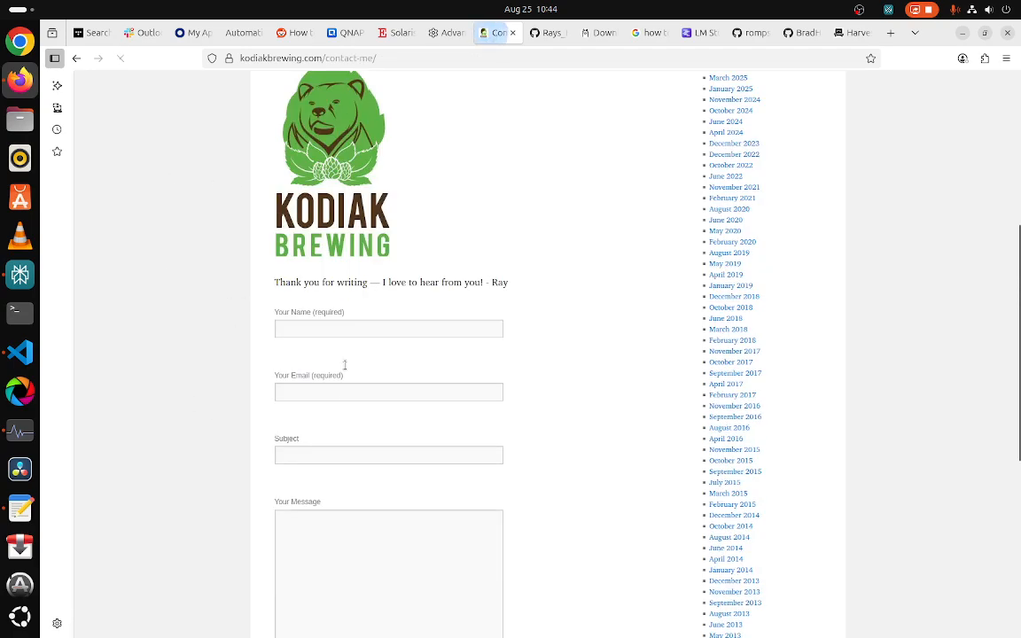
{"action": "scroll", "coordinate": [324, 454], "scroll_direction": "down", "scroll_amount": 4}
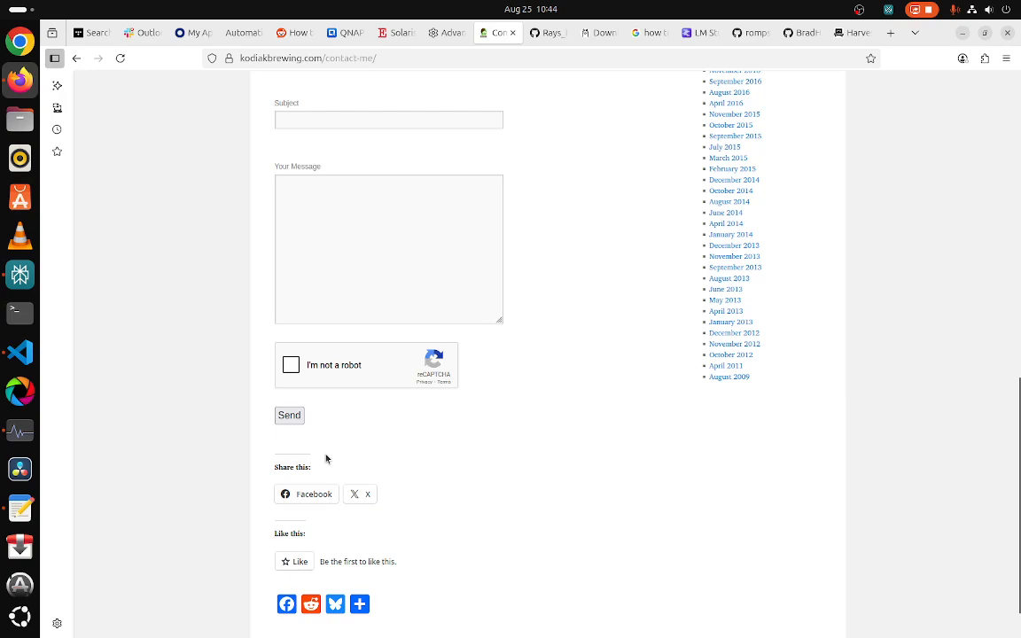
{"action": "scroll", "coordinate": [325, 458], "scroll_direction": "up", "scroll_amount": 5}
{"action": "scroll", "coordinate": [325, 458], "scroll_direction": "down", "scroll_amount": 4}
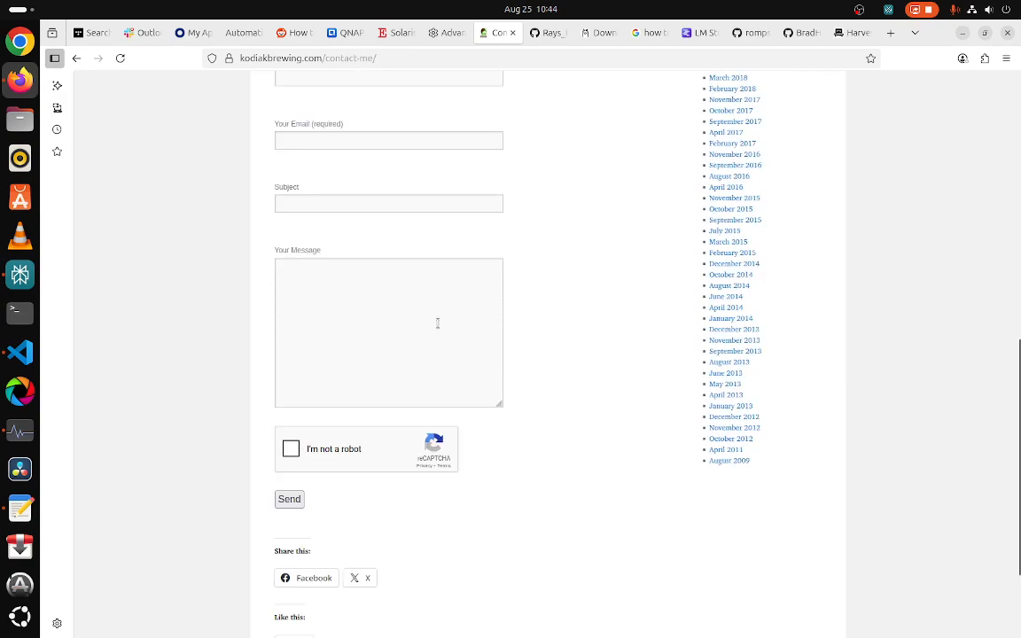
{"action": "scroll", "coordinate": [438, 324], "scroll_direction": "up", "scroll_amount": 10}
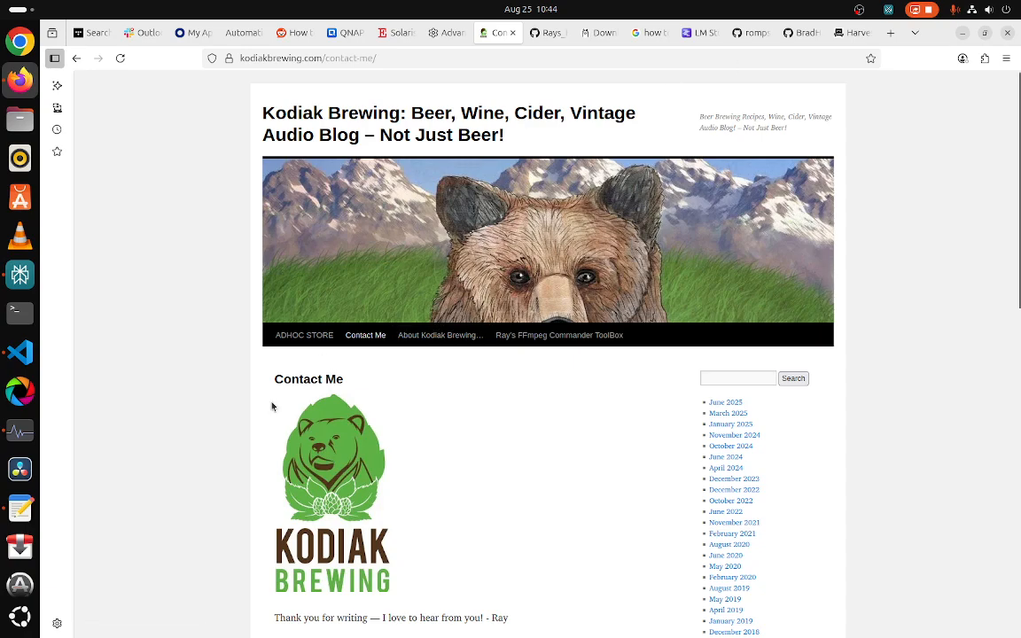
Step: Return to the toolbox window to check the ongoing DVD conversion progress
{"action": "left_click", "coordinate": [20, 352]}
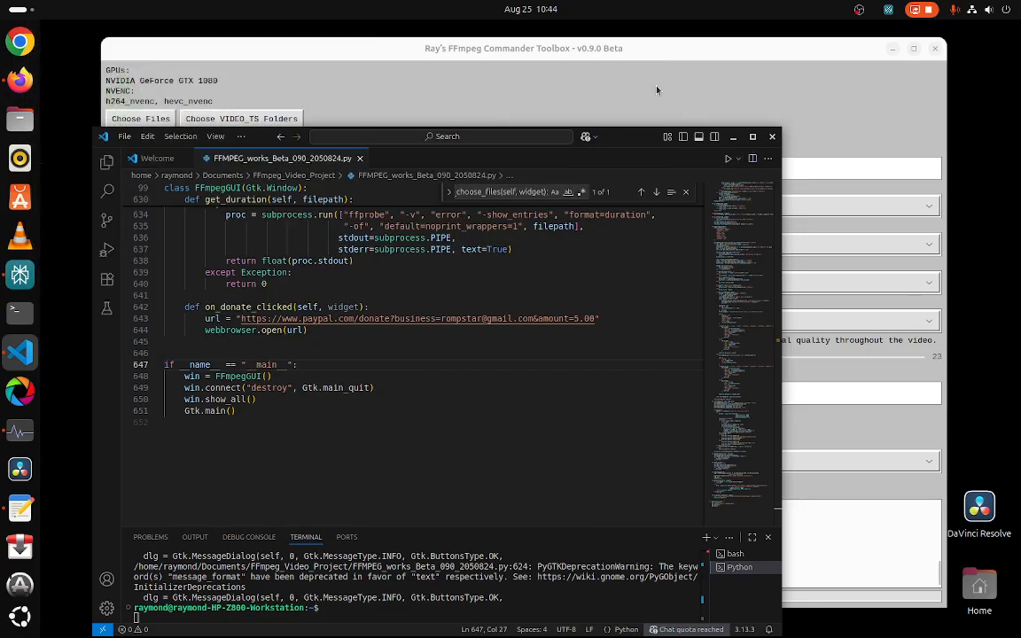
{"action": "left_click", "coordinate": [663, 54]}
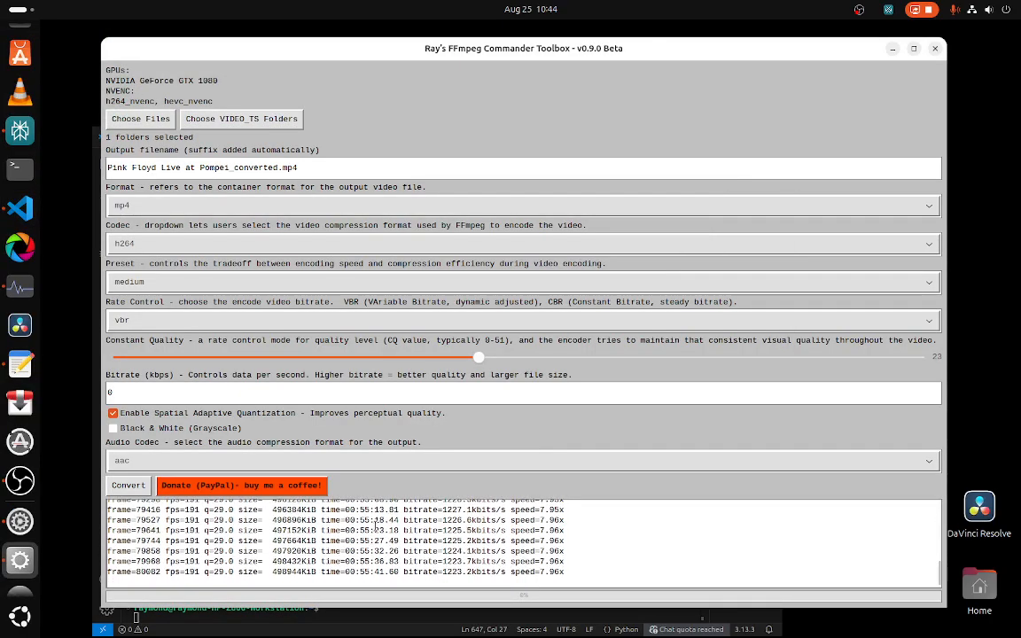